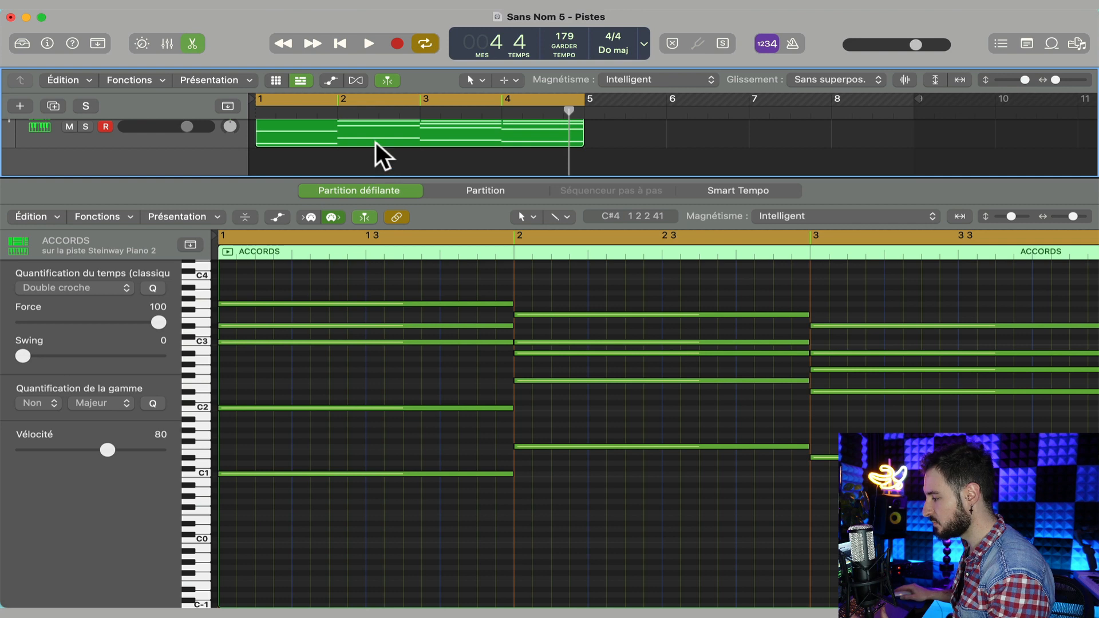
- Apply the Humaniser MIDI transform to all notes in the ACCORDS region with its random settings of 10, and clear the note selection
{"action": "left_click", "coordinate": [98, 216]}
{"action": "mouse_move", "coordinate": [128, 378]}
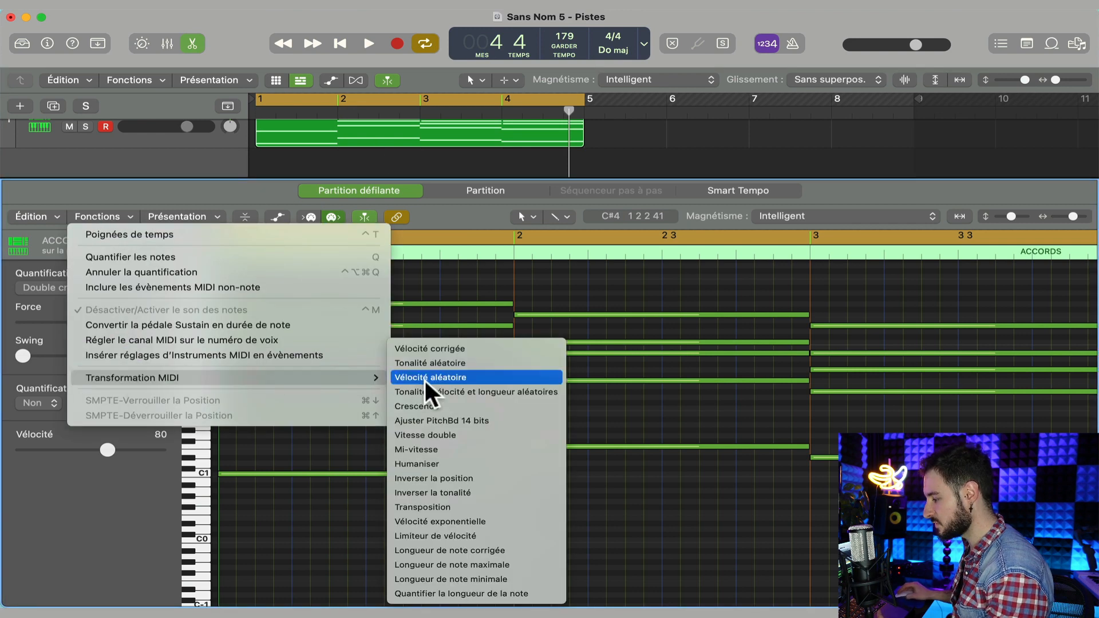
{"action": "left_click", "coordinate": [424, 464]}
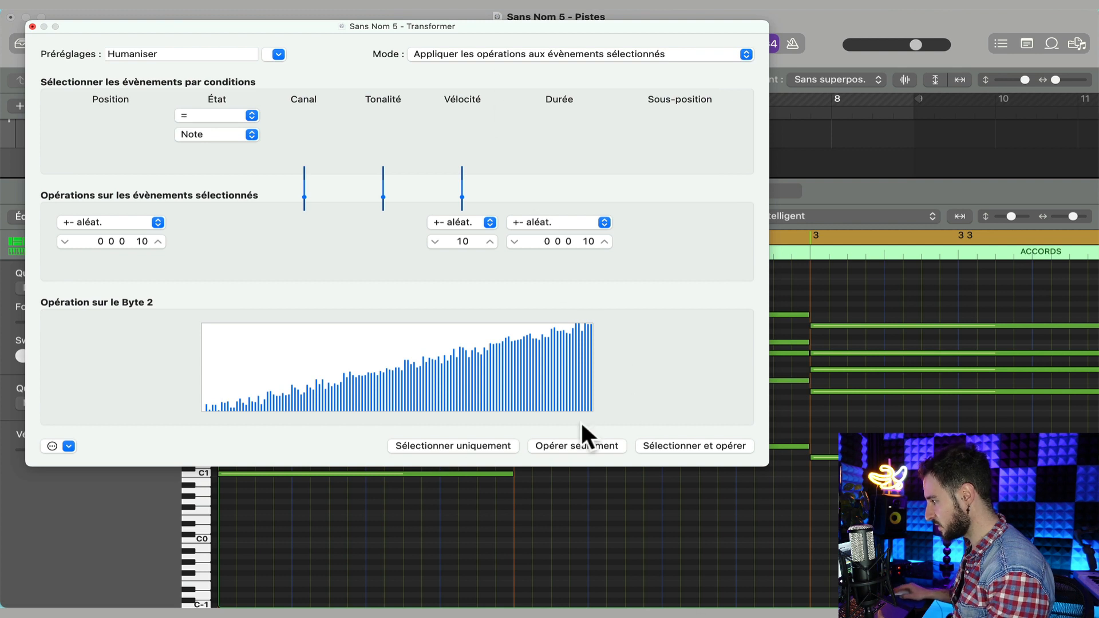
{"action": "left_click", "coordinate": [705, 444]}
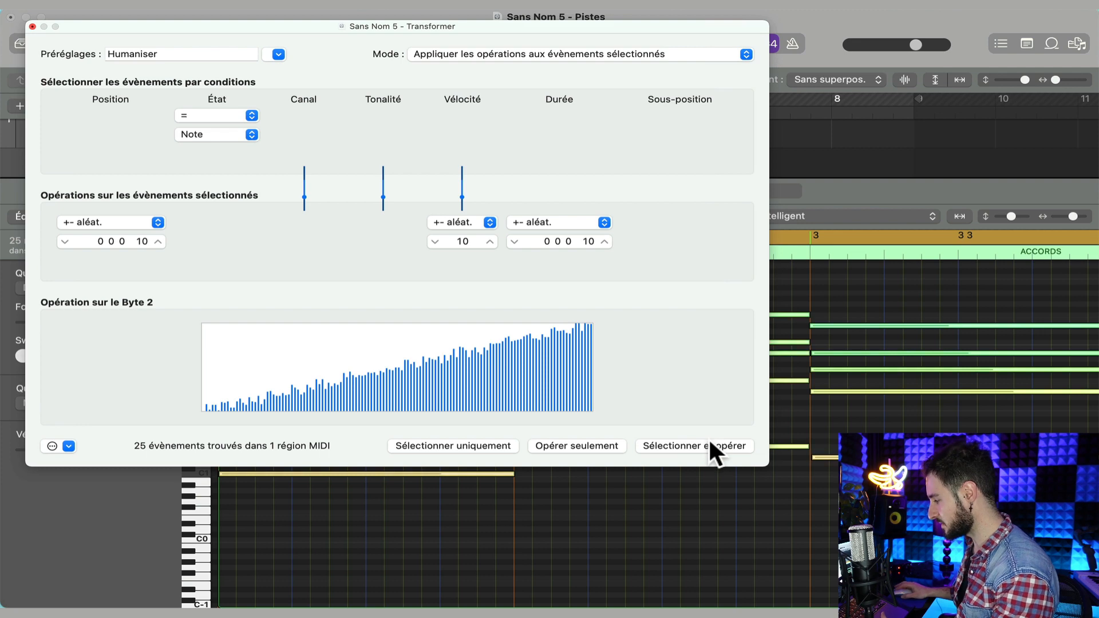
{"action": "left_click", "coordinate": [32, 26]}
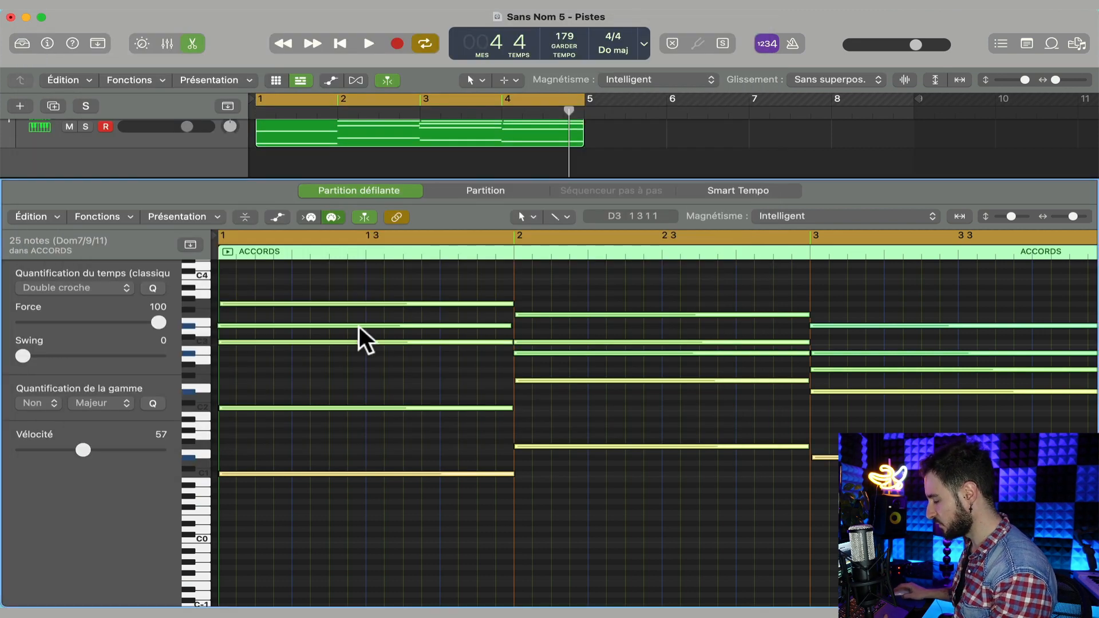
{"action": "left_click", "coordinate": [309, 365]}
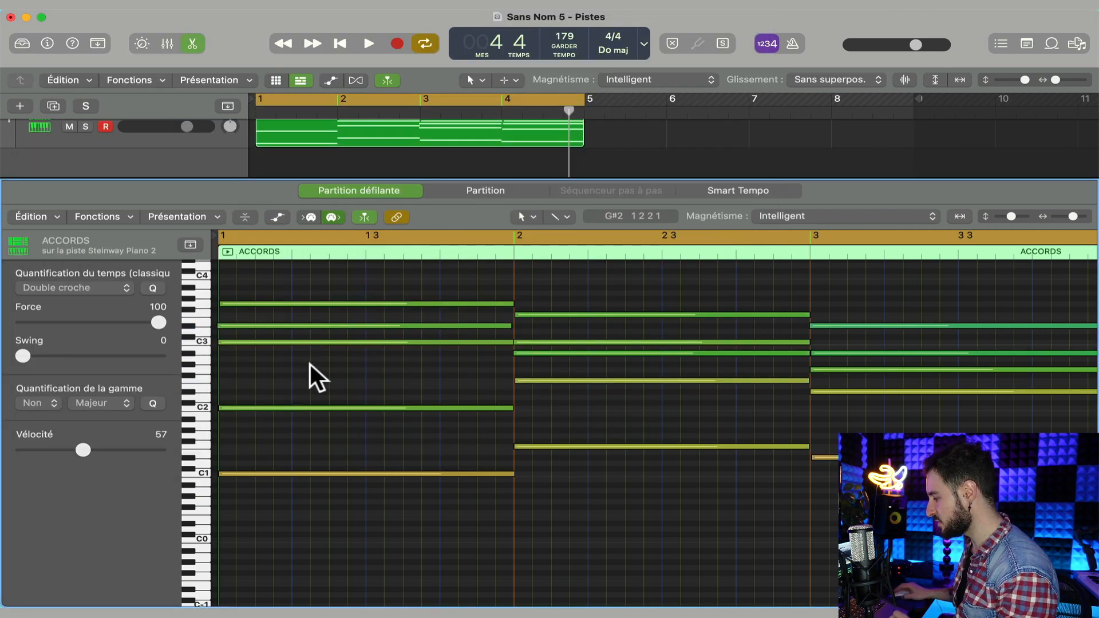
- Display the channel 1 note velocity lane and compare the velocities of the C2 and C1 notes in the bar 1 chord
{"action": "left_click", "coordinate": [278, 218]}
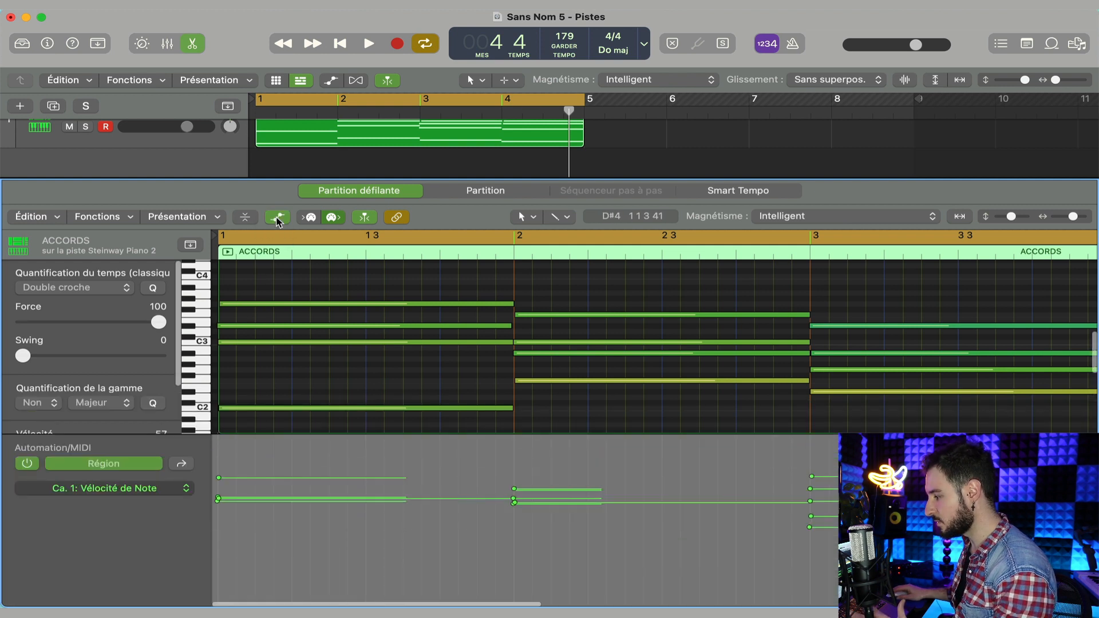
{"action": "left_click", "coordinate": [146, 488]}
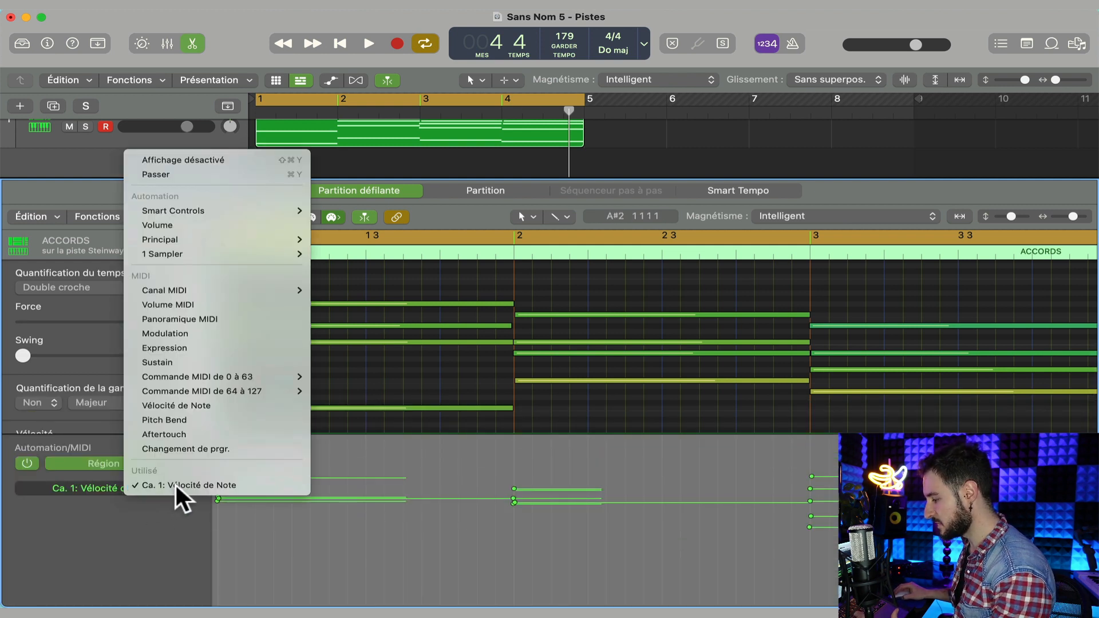
{"action": "left_click", "coordinate": [172, 485]}
{"action": "scroll", "coordinate": [576, 538], "scroll_direction": "left", "scroll_amount": 2}
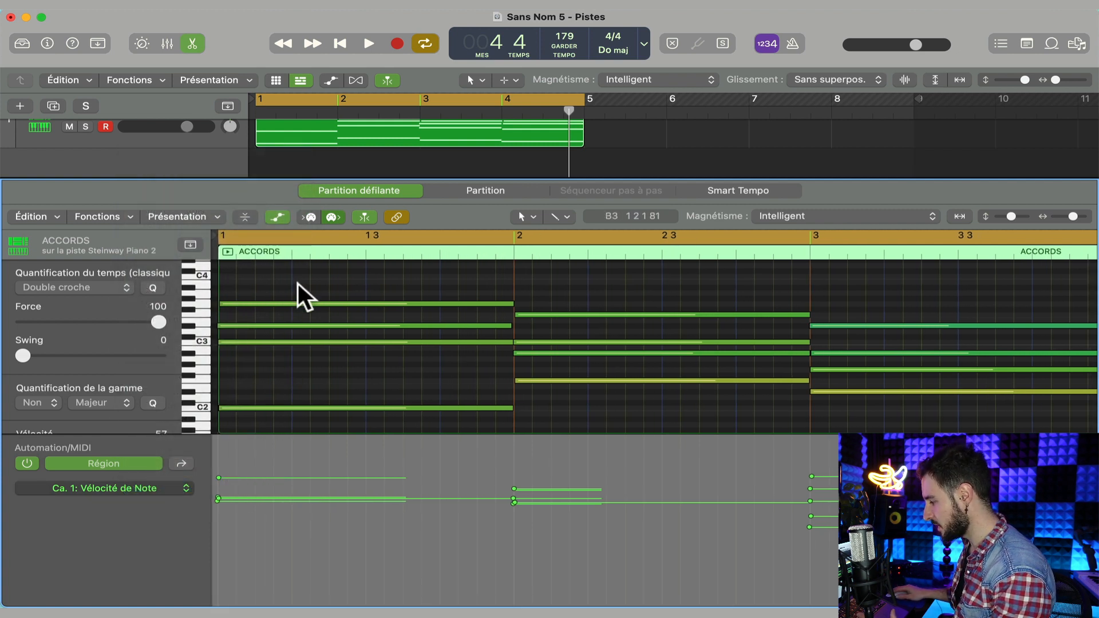
{"action": "left_click", "coordinate": [295, 304]}
{"action": "left_click", "coordinate": [281, 408]}
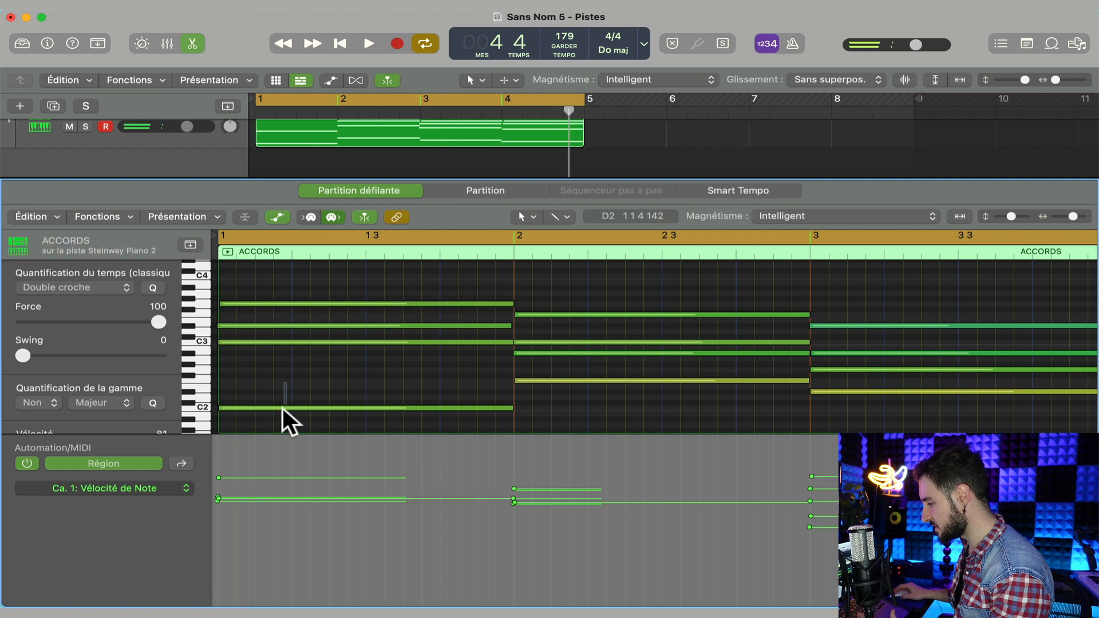
{"action": "scroll", "coordinate": [296, 375], "scroll_direction": "down", "scroll_amount": 5}
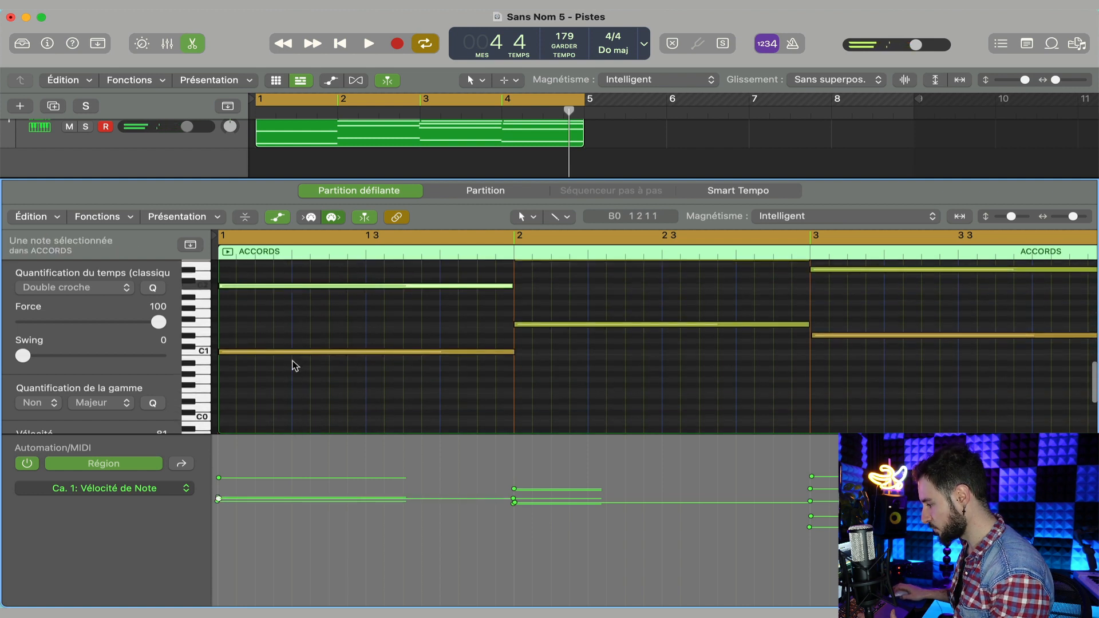
{"action": "left_click", "coordinate": [302, 352]}
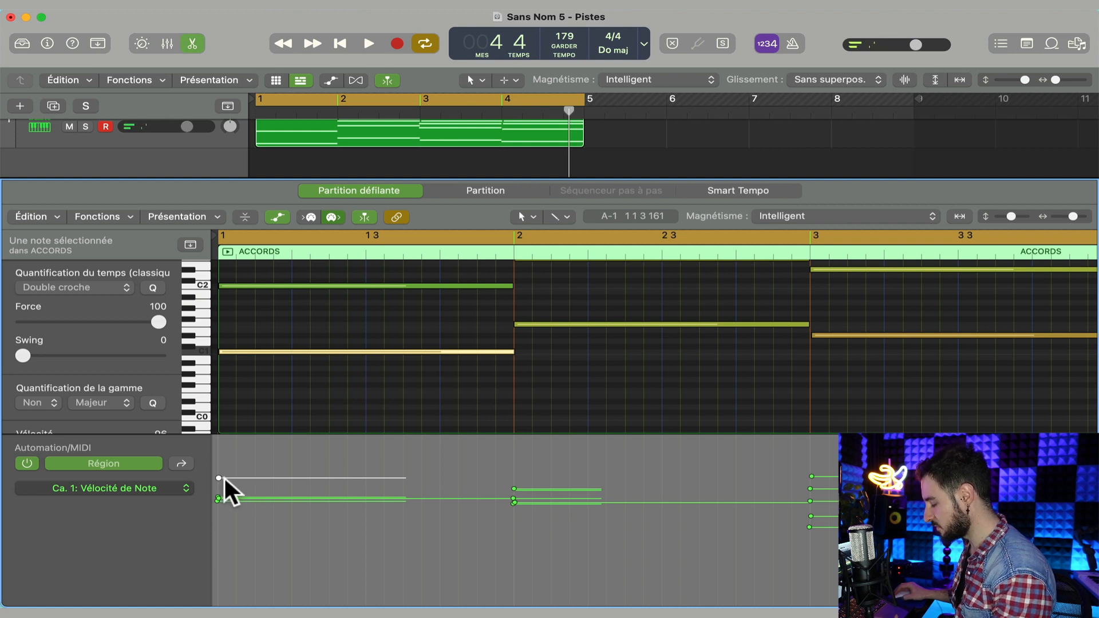
- Examine up close the note starts and velocity points at the beginning of bar 1
{"action": "key", "text": "super+Right"}
{"action": "key", "text": "super+Right"}
{"action": "key", "text": "super+Right"}
{"action": "key", "text": "super+Right"}
{"action": "key", "text": "super+Right"}
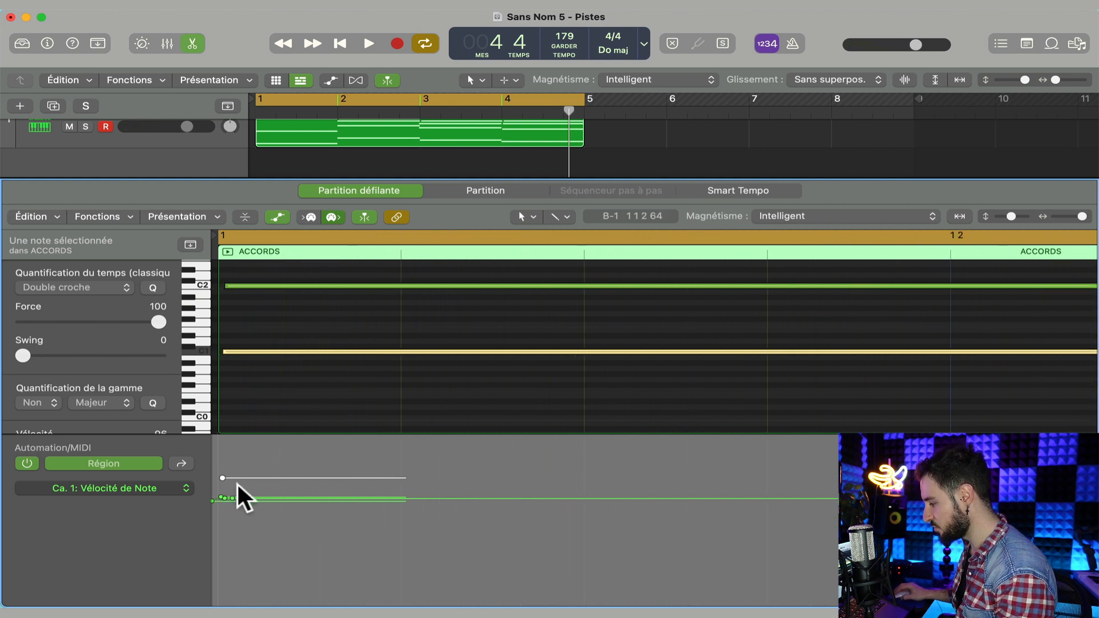
{"action": "scroll", "coordinate": [237, 484], "scroll_direction": "down", "scroll_amount": 4}
{"action": "scroll", "coordinate": [240, 486], "scroll_direction": "up", "scroll_amount": 4}
{"action": "scroll", "coordinate": [241, 484], "scroll_direction": "down", "scroll_amount": 4}
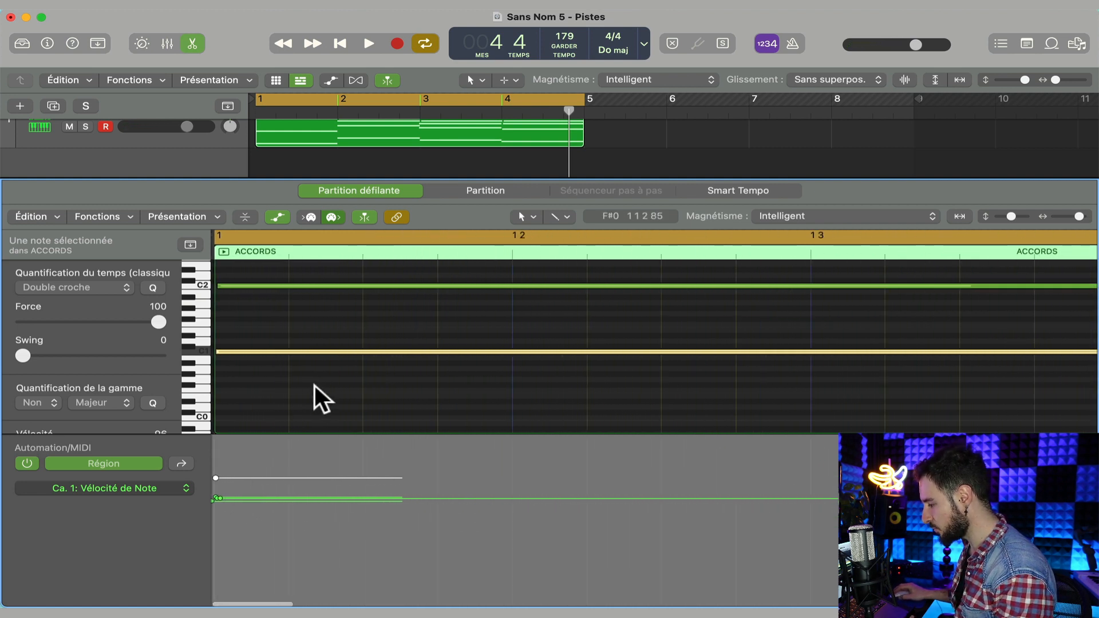
- Clear the note selection and review the velocities of all four chords in the region
{"action": "left_click", "coordinate": [313, 385]}
{"action": "scroll", "coordinate": [310, 398], "scroll_direction": "down", "scroll_amount": 6}
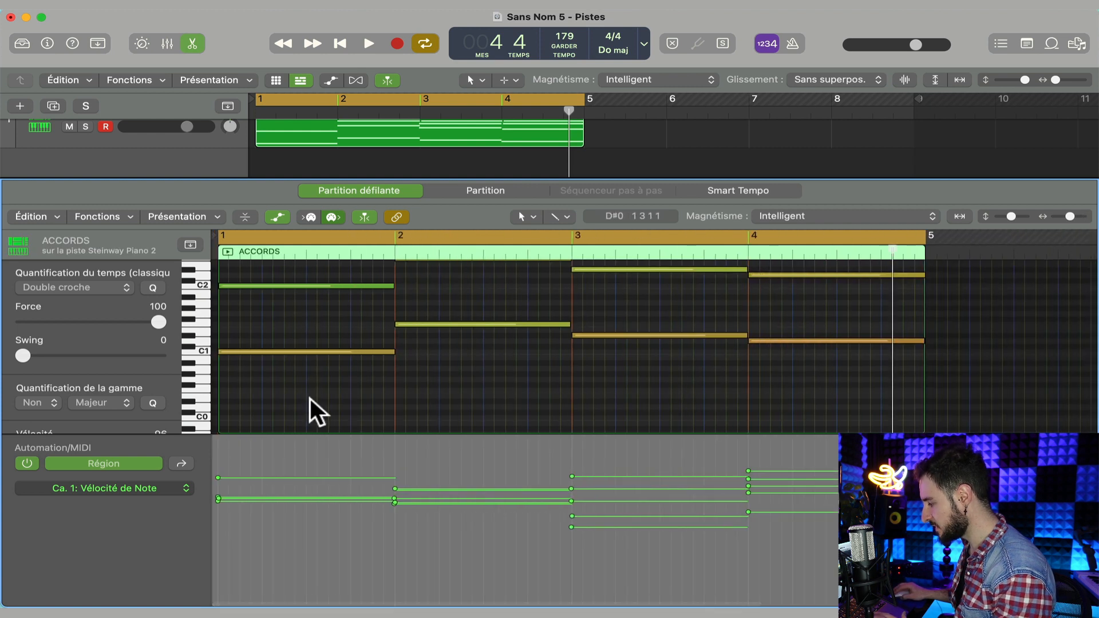
{"action": "scroll", "coordinate": [310, 399], "scroll_direction": "up", "scroll_amount": 5}
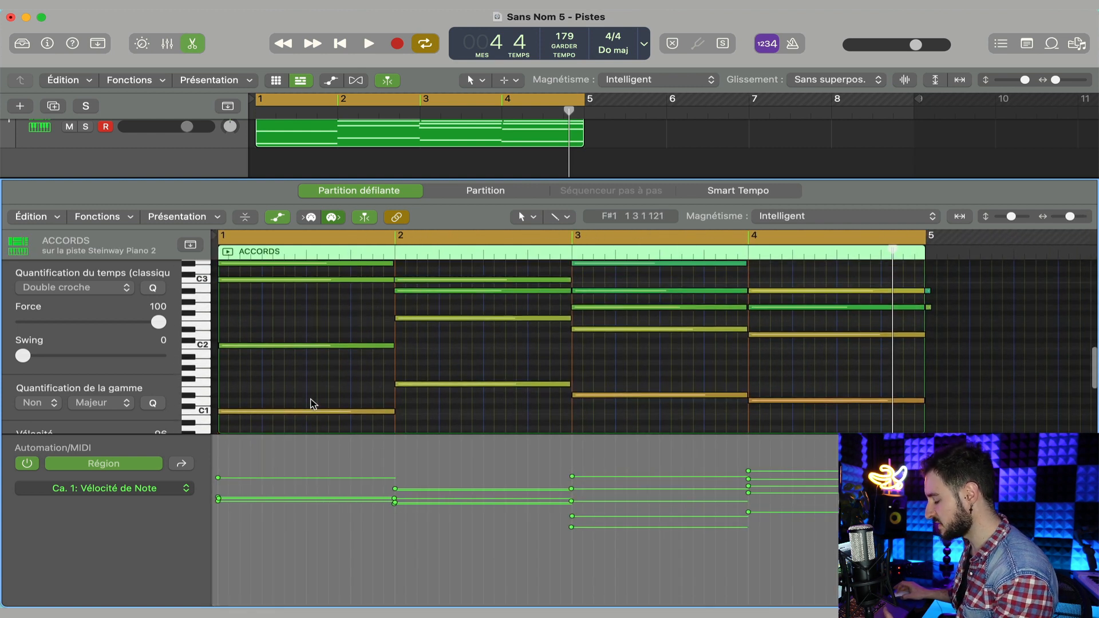
{"action": "scroll", "coordinate": [311, 403], "scroll_direction": "up", "scroll_amount": 2}
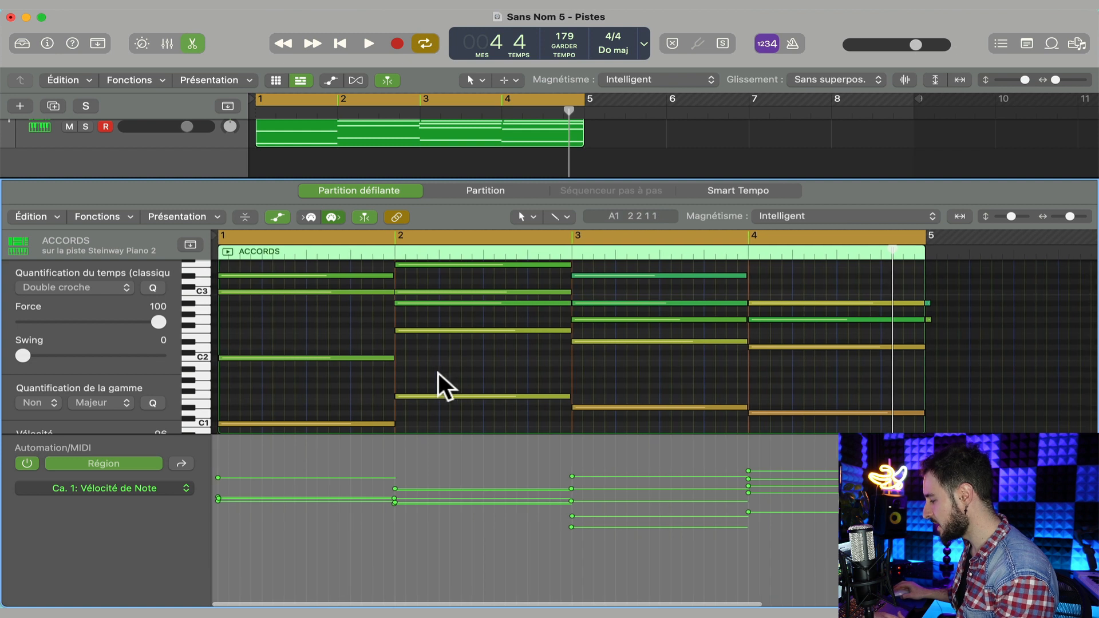
{"action": "scroll", "coordinate": [307, 373], "scroll_direction": "down", "scroll_amount": 3}
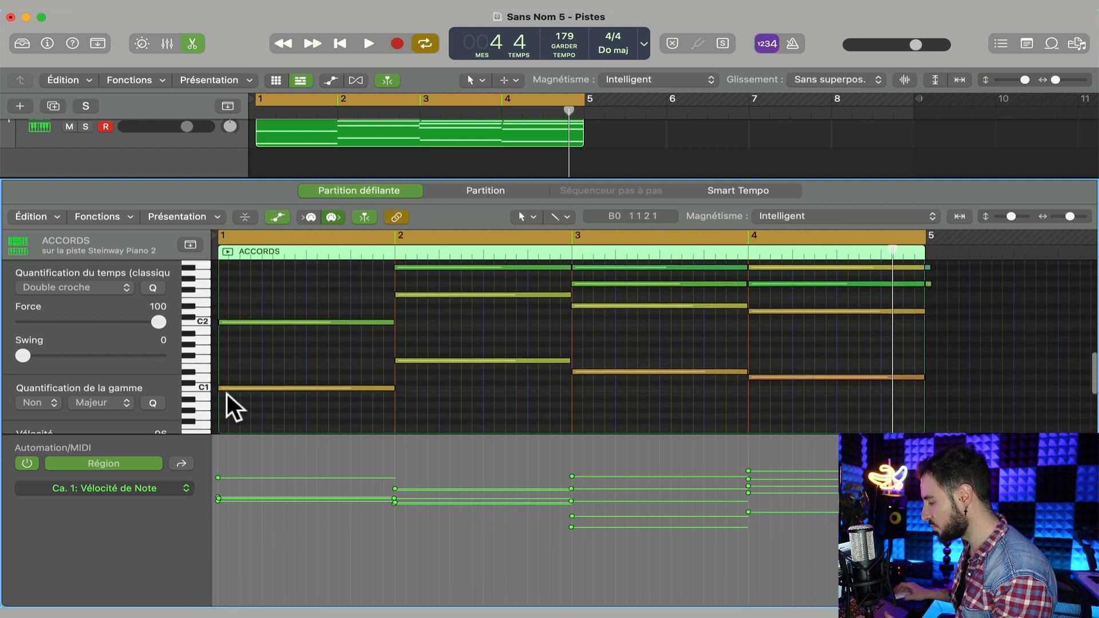
- Select the five notes of the bar 1 chord and play the beginning of the region briefly
{"action": "left_click_drag", "start_coordinate": [246, 424], "coordinate": [252, 238]}
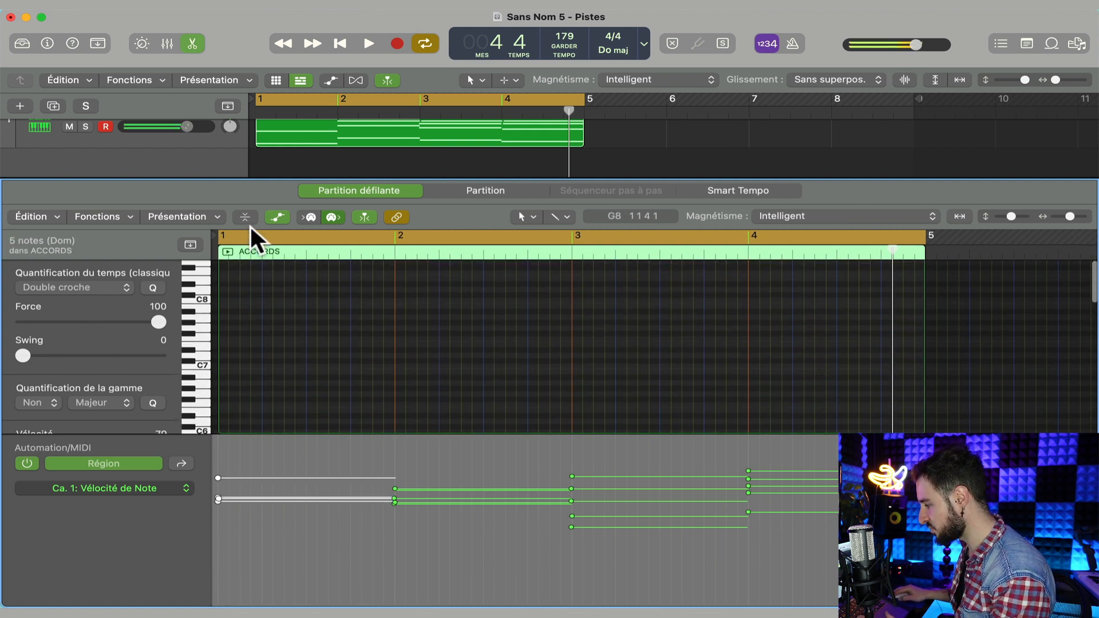
{"action": "scroll", "coordinate": [292, 349], "scroll_direction": "up", "scroll_amount": 5}
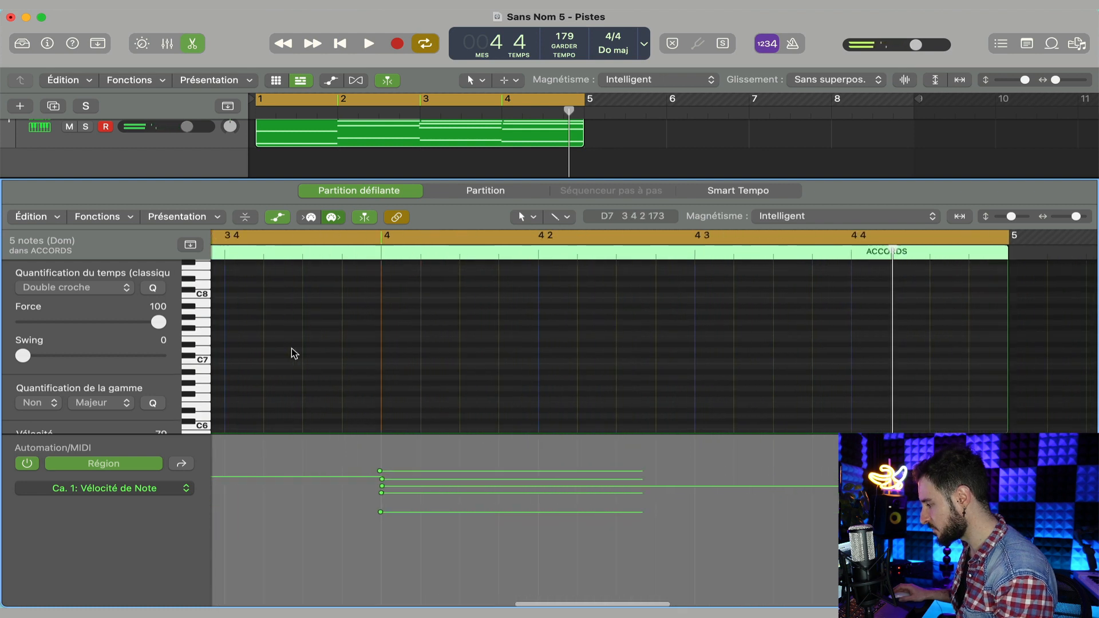
{"action": "key", "text": "space"}
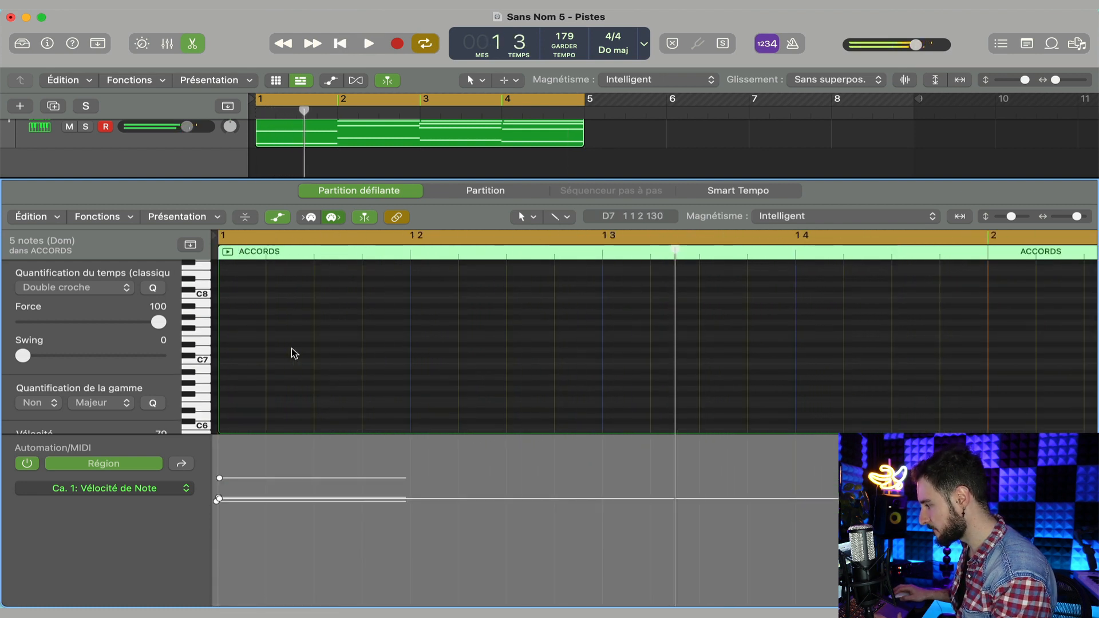
{"action": "key", "text": "space"}
- Hide the automation lane and align the start of the D#3 note in the first chord with the beginning of bar 1
{"action": "scroll", "coordinate": [294, 353], "scroll_direction": "down", "scroll_amount": 10}
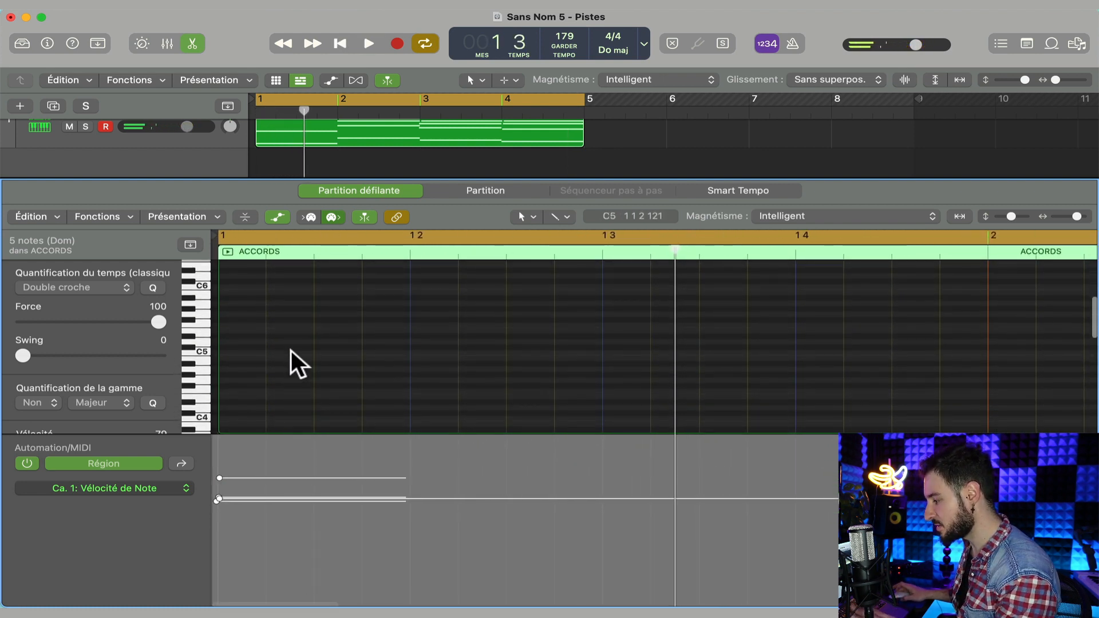
{"action": "scroll", "coordinate": [232, 297], "scroll_direction": "down", "scroll_amount": 3}
{"action": "scroll", "coordinate": [235, 299], "scroll_direction": "up", "scroll_amount": 6}
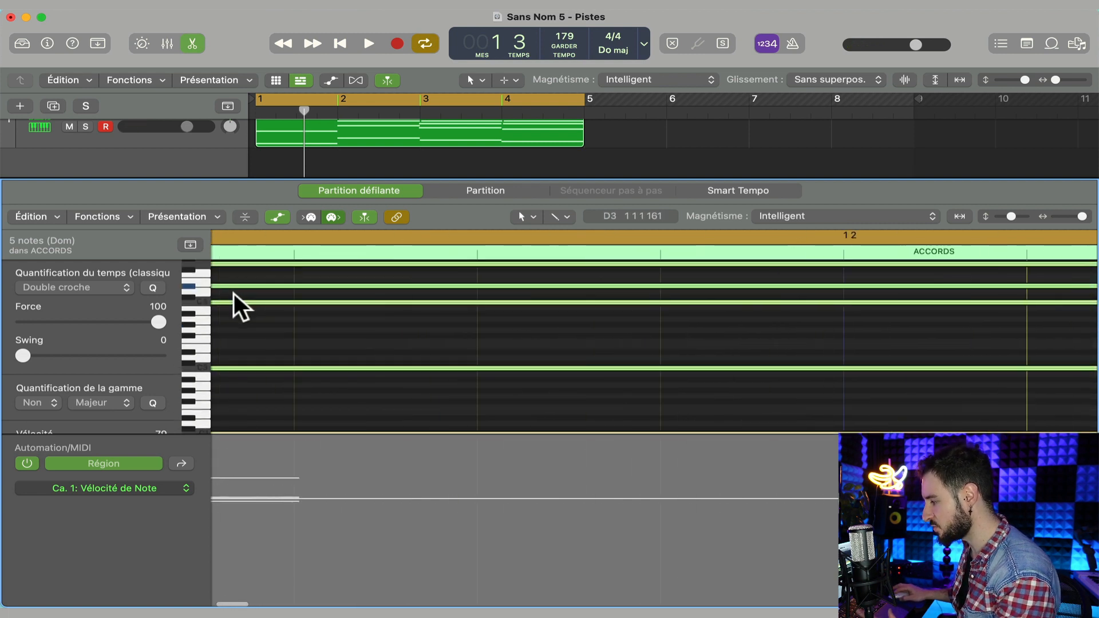
{"action": "left_click", "coordinate": [277, 218]}
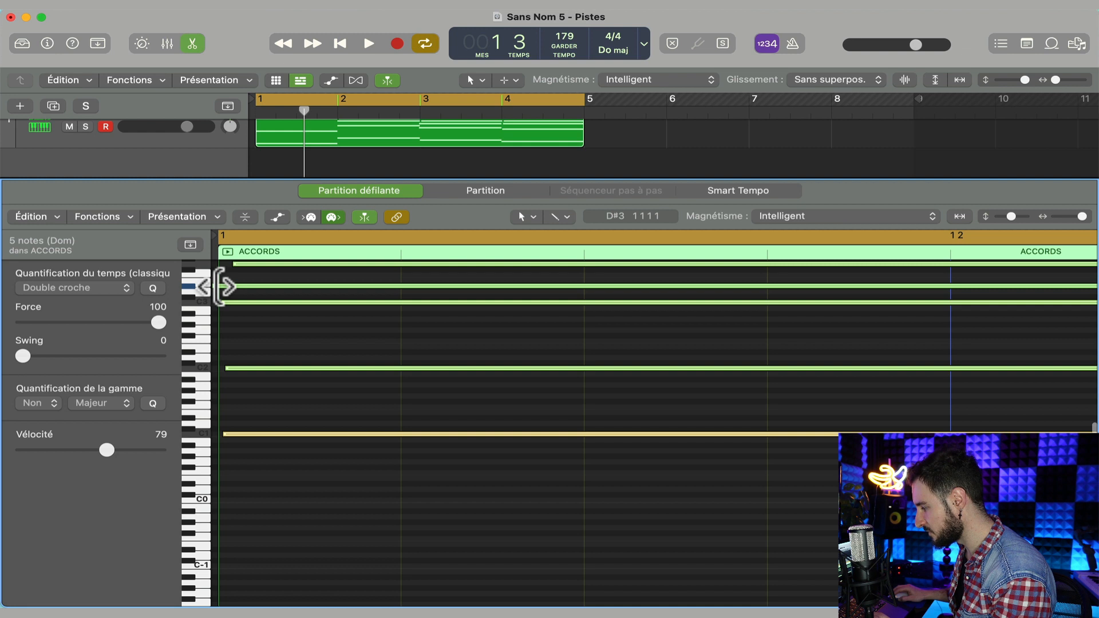
{"action": "left_click", "coordinate": [234, 335]}
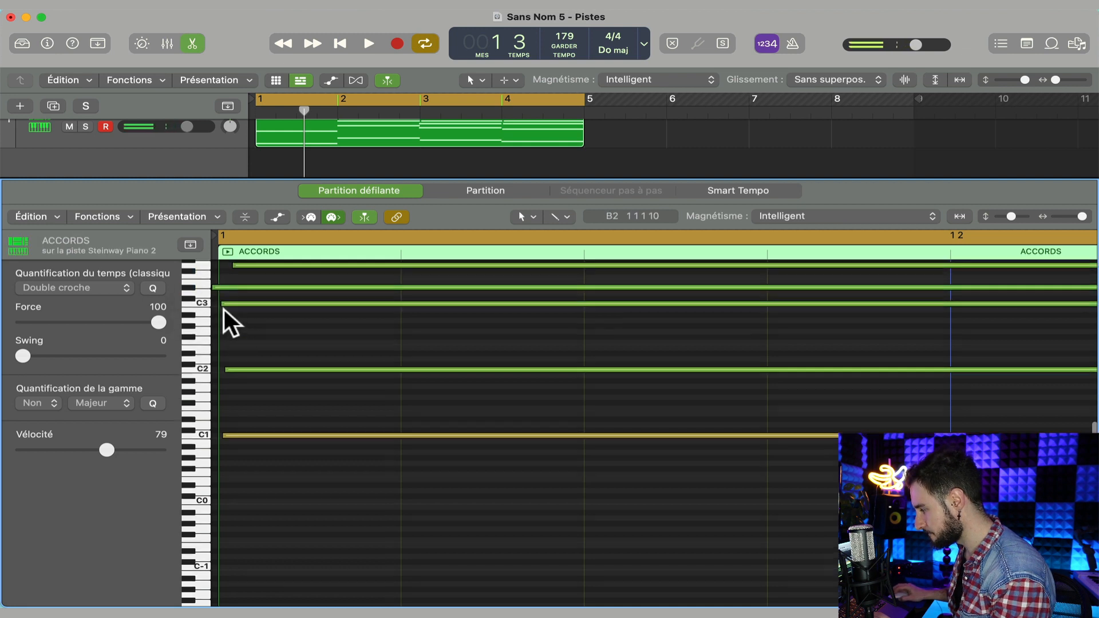
{"action": "scroll", "coordinate": [217, 314], "scroll_direction": "up", "scroll_amount": 3}
{"action": "left_click_drag", "start_coordinate": [225, 330], "coordinate": [218, 331]}
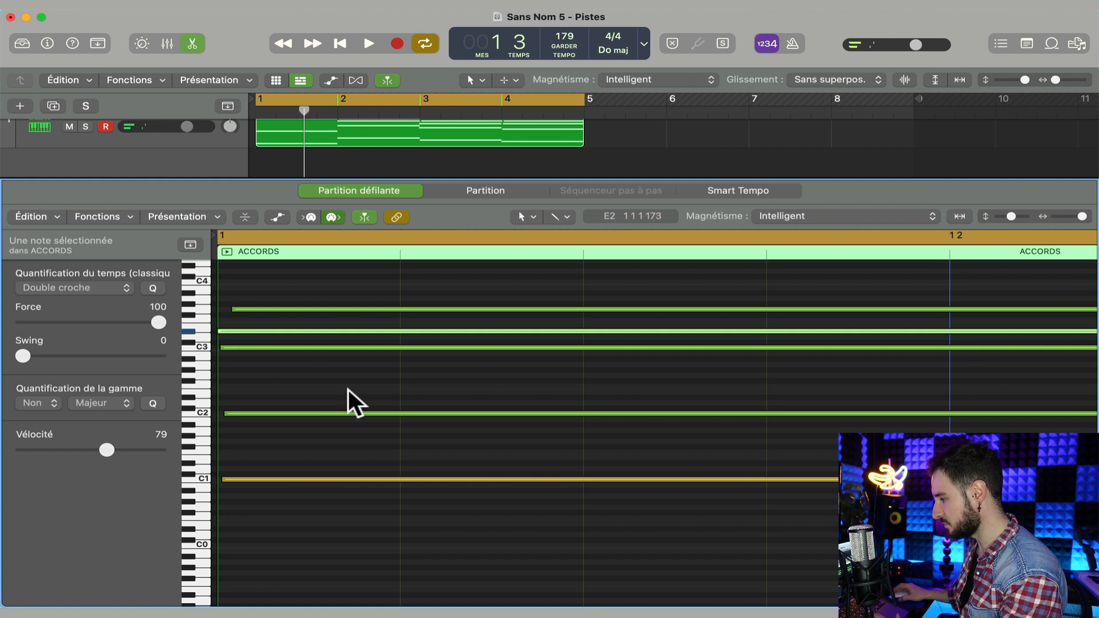
- Play back the humanised chord progression and stop it in bar 4
{"action": "key", "text": "space"}
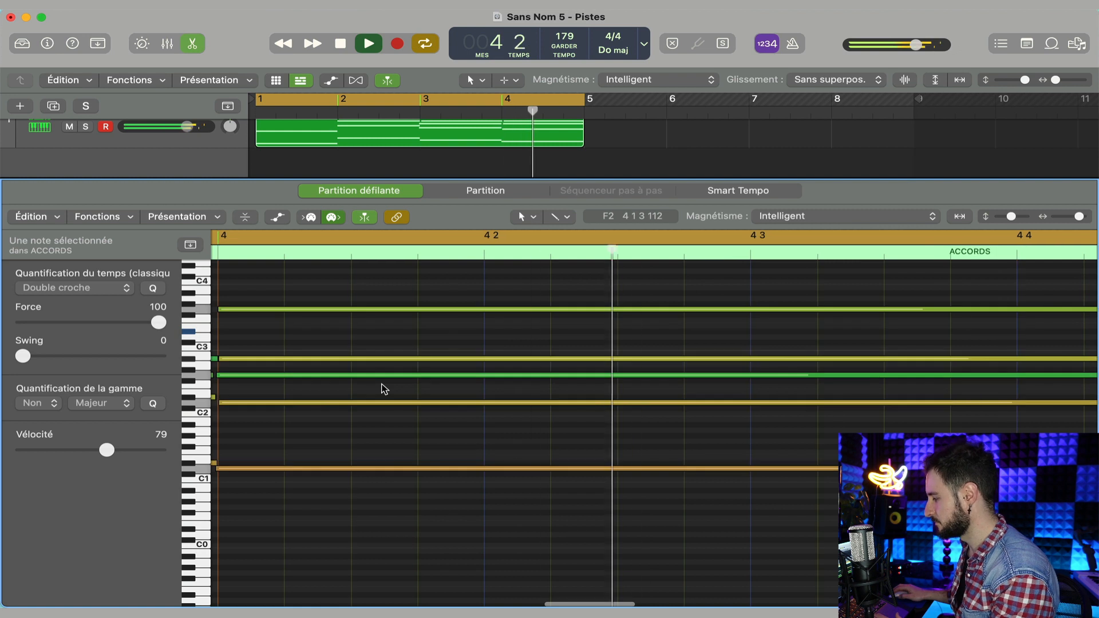
{"action": "key", "text": "space"}
{"action": "scroll", "coordinate": [378, 372], "scroll_direction": "left", "scroll_amount": 3}
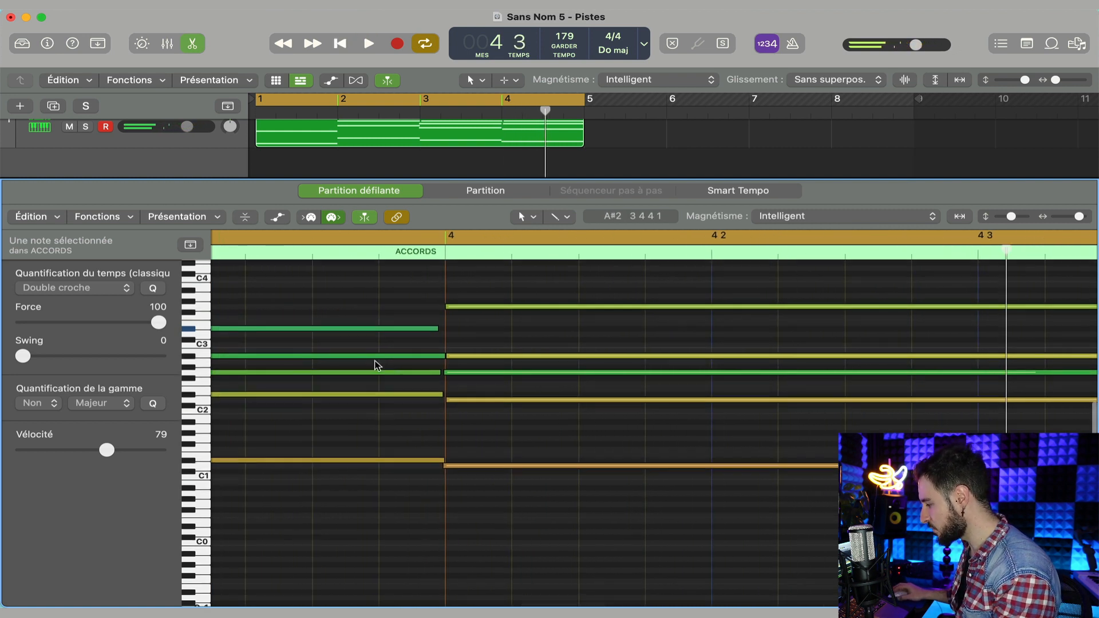
- Place the playhead at bar 4 and examine closely how the chord's note starts are offset around the bar line
{"action": "left_click", "coordinate": [446, 256]}
{"action": "key", "text": "super+Right"}
{"action": "key", "text": "super+Right"}
{"action": "key", "text": "super+Right"}
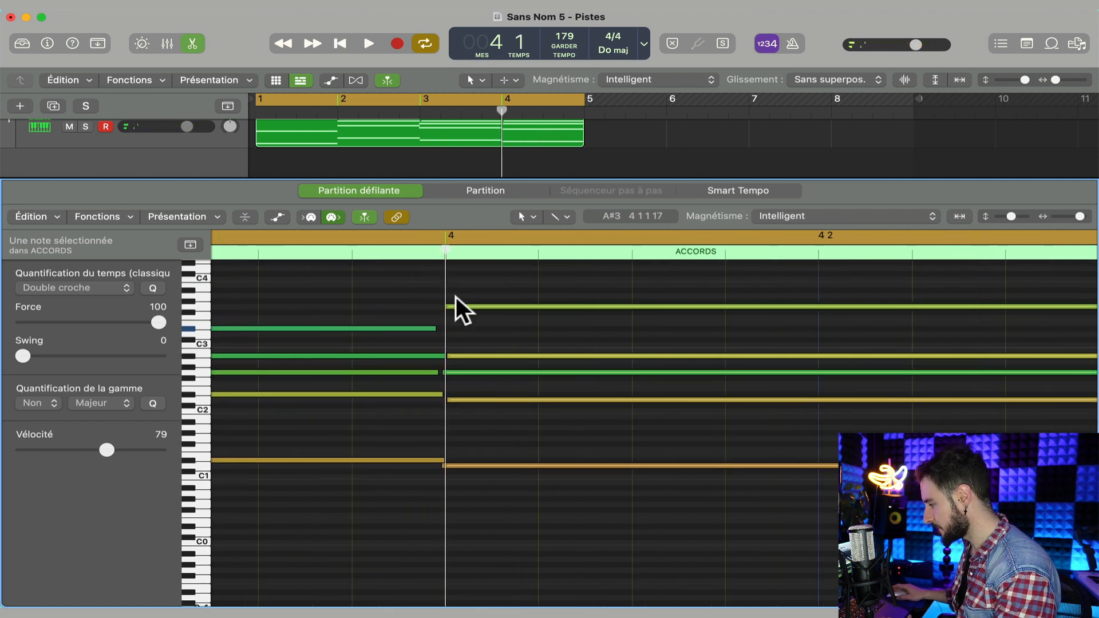
{"action": "key", "text": "super+Left"}
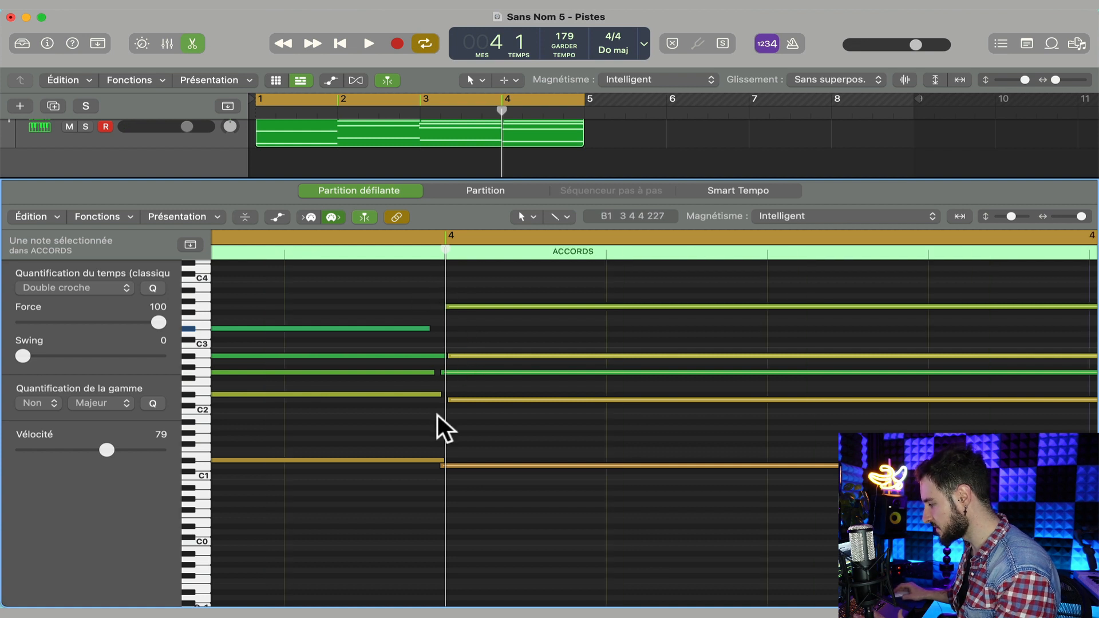
{"action": "key", "text": "super+Right"}
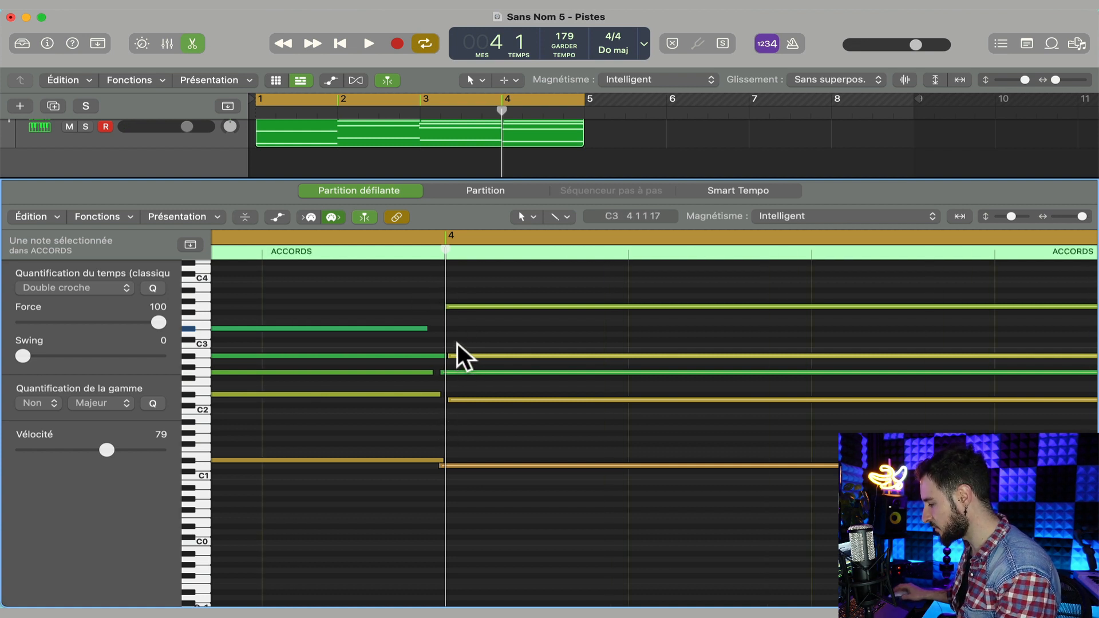
{"action": "left_click_drag", "start_coordinate": [1006, 217], "coordinate": [1023, 217]}
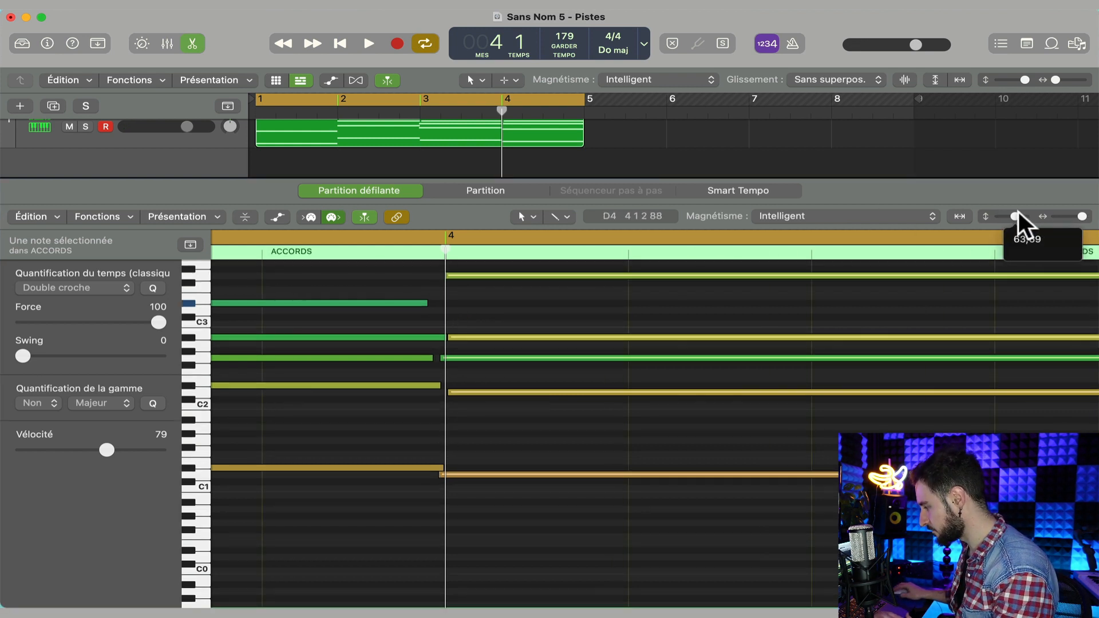
{"action": "scroll", "coordinate": [638, 361], "scroll_direction": "up", "scroll_amount": 1}
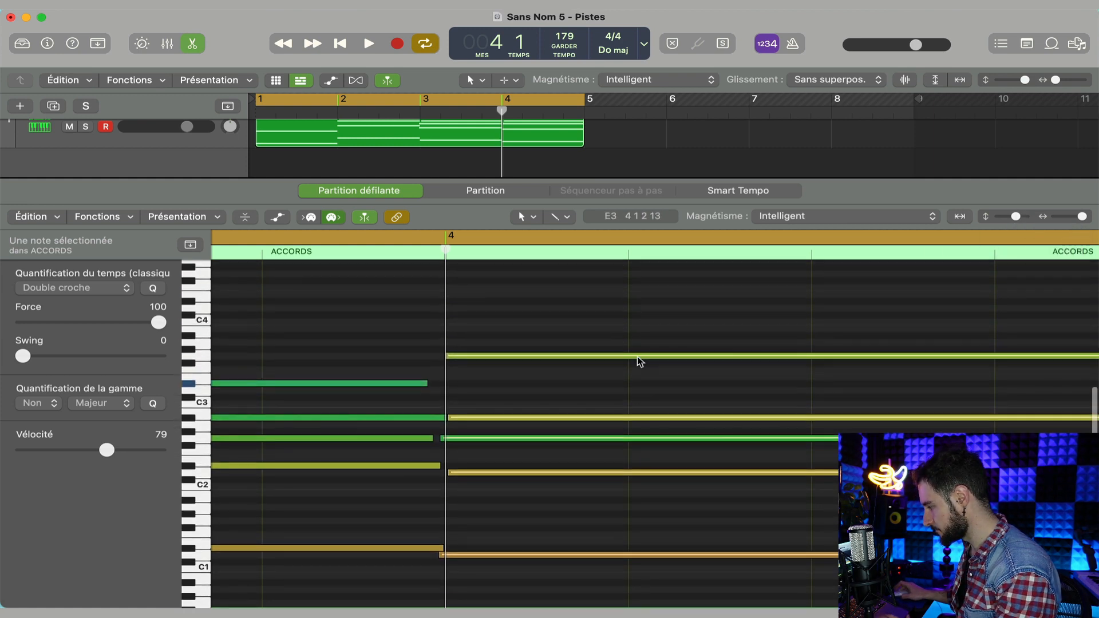
- Listen to the chord loop once more, stop playback and bring the view back to bar 1
{"action": "key", "text": "space"}
{"action": "right_click", "coordinate": [627, 352]}
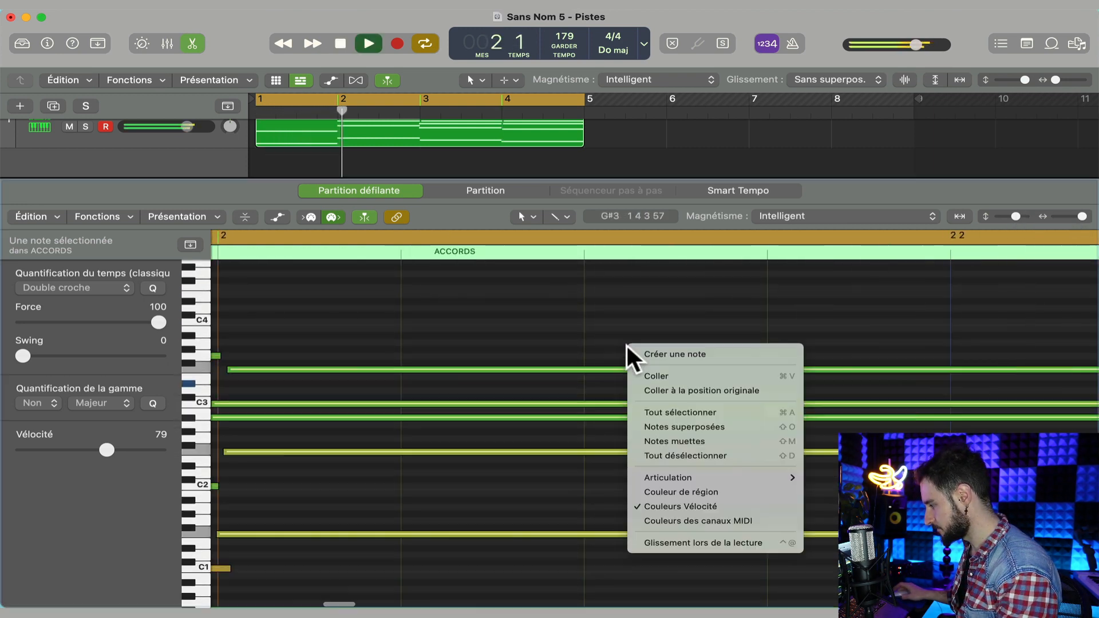
{"action": "left_click", "coordinate": [592, 336]}
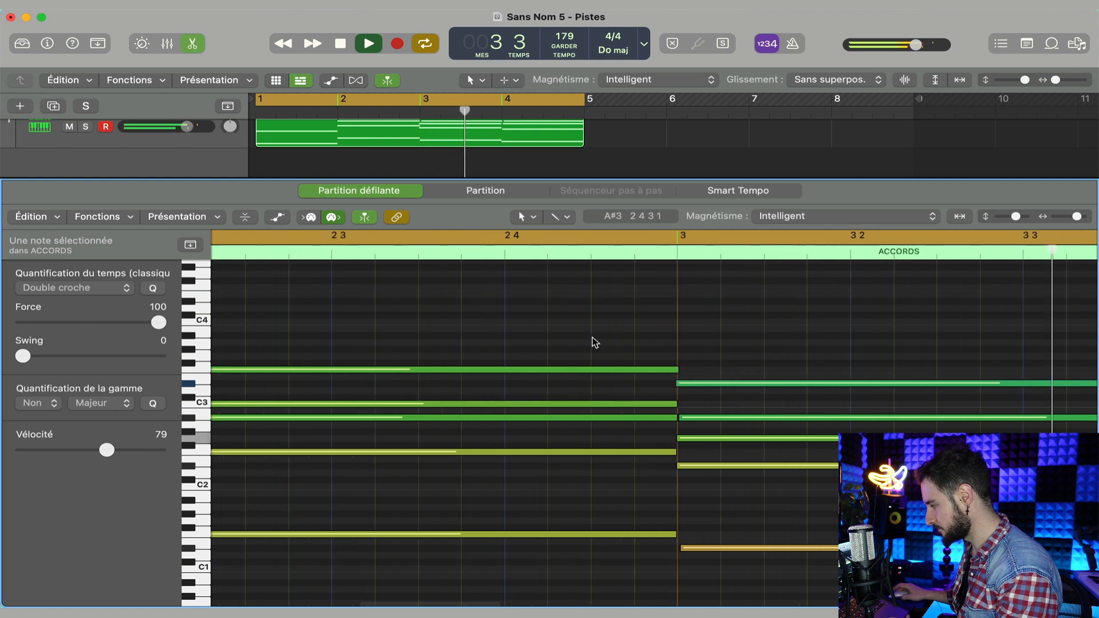
{"action": "scroll", "coordinate": [575, 327], "scroll_direction": "left", "scroll_amount": 15}
{"action": "key", "text": "space"}
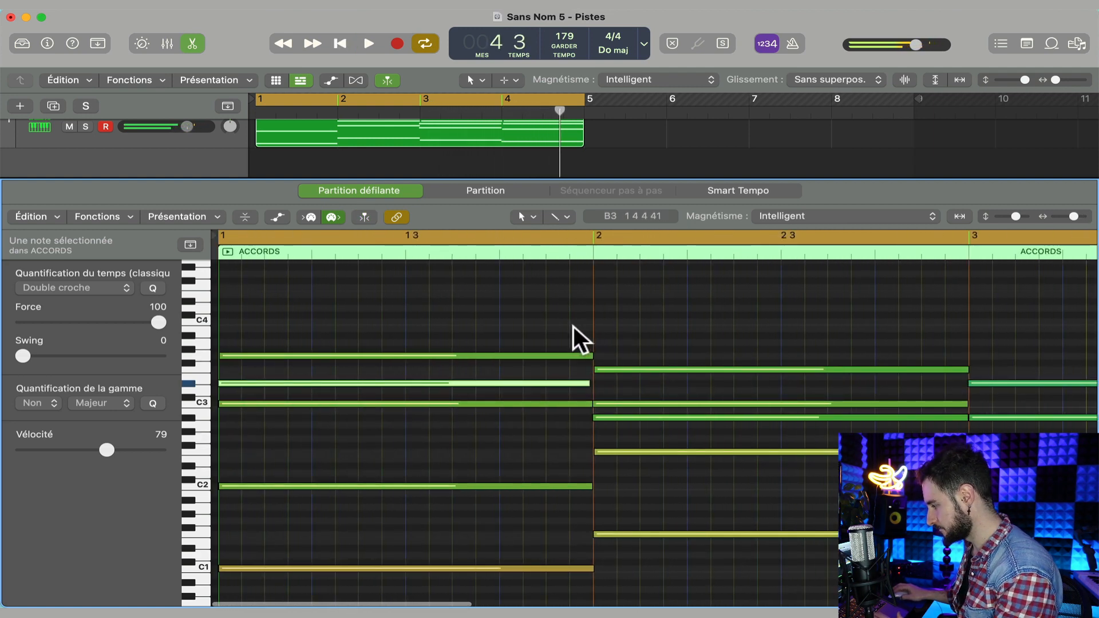
- Close the piano roll and show the inspector with the region parameters collapsed, returning the playhead to bar 1
{"action": "scroll", "coordinate": [573, 326], "scroll_direction": "right", "scroll_amount": 20}
{"action": "key", "text": "i"}
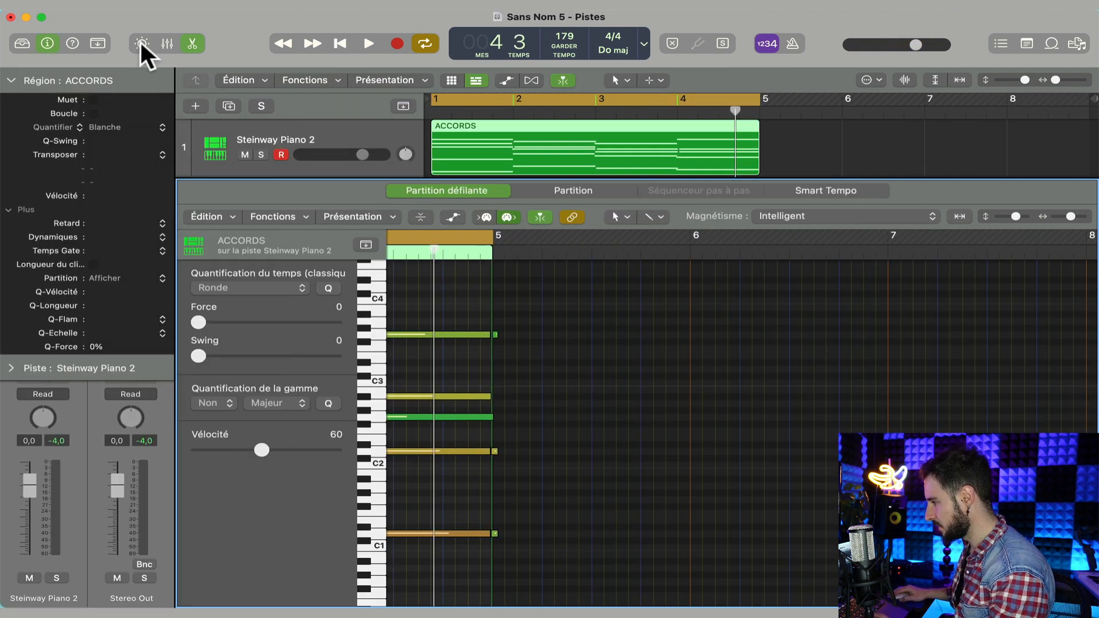
{"action": "left_click", "coordinate": [200, 42]}
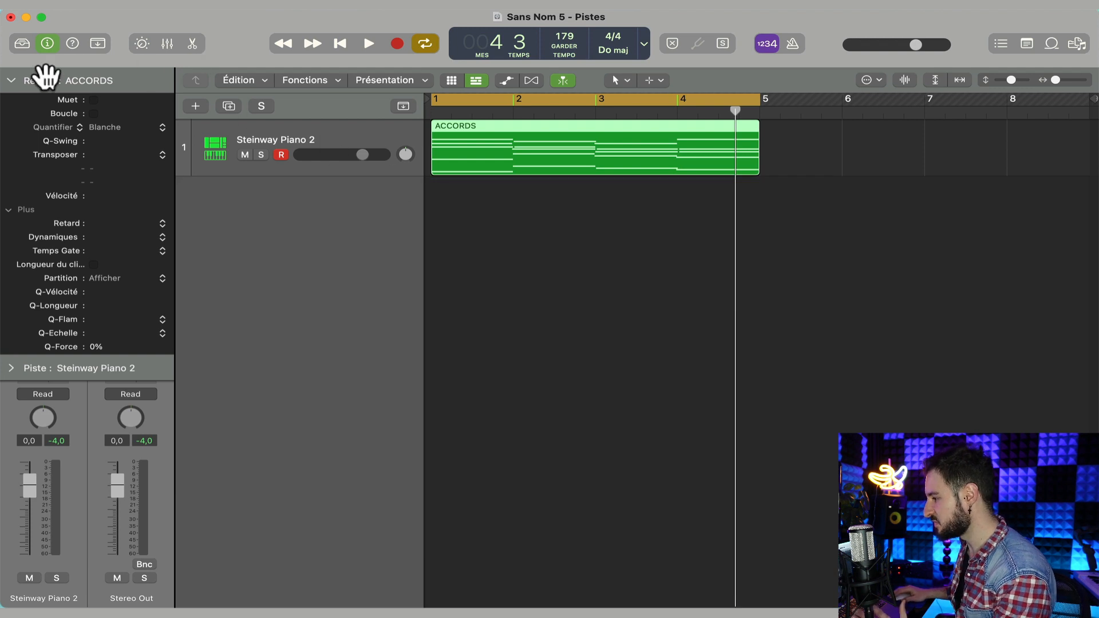
{"action": "left_click", "coordinate": [15, 82]}
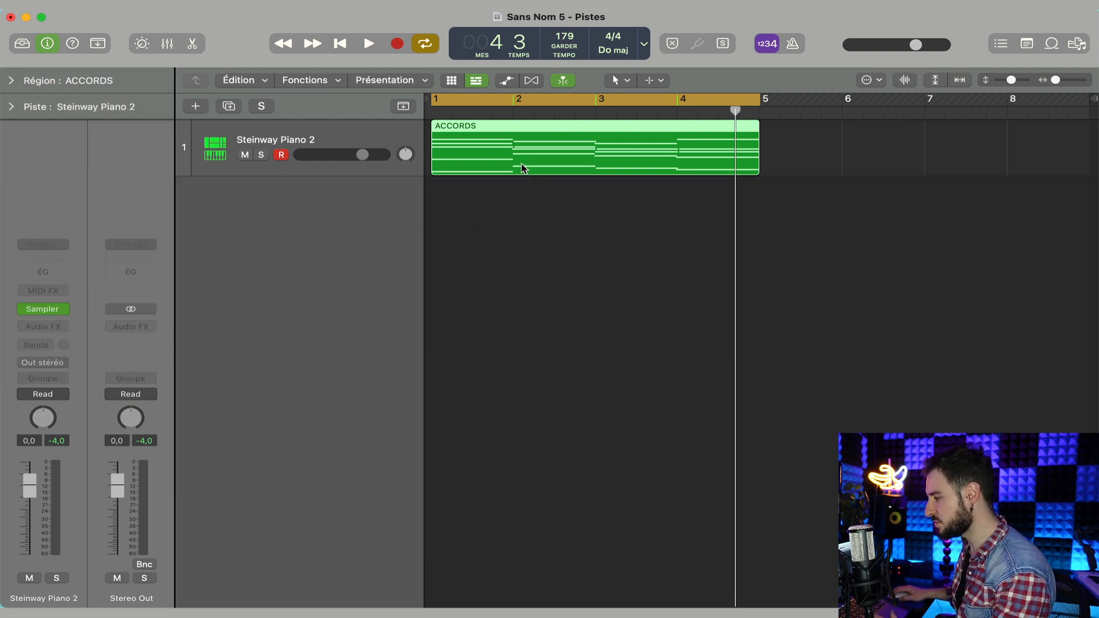
{"action": "key", "text": "Return"}
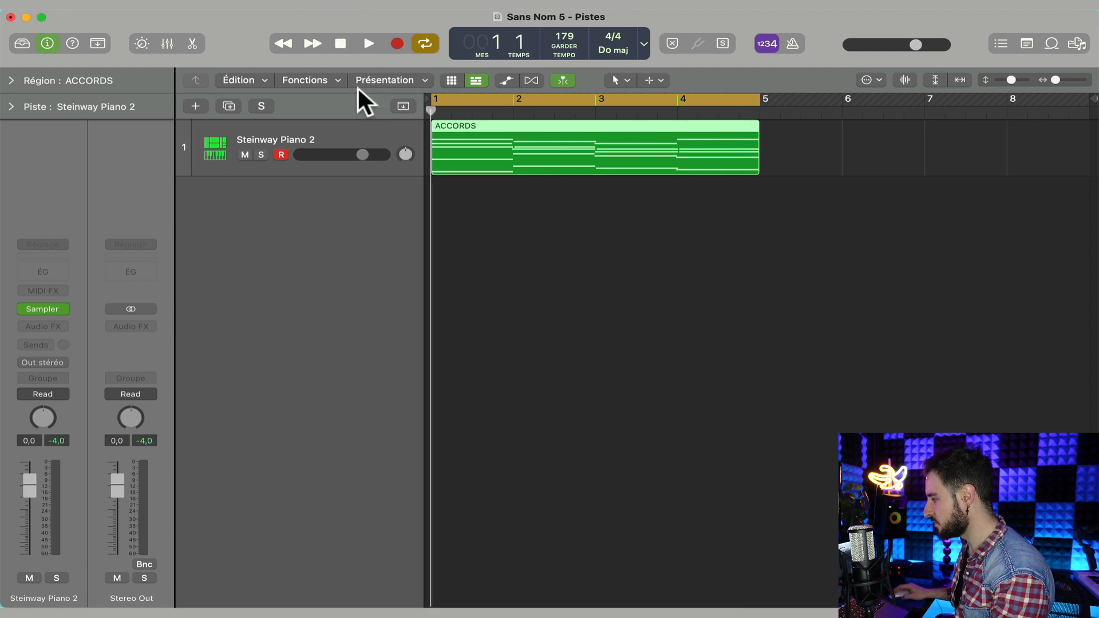
- Show the toolbar and bounce the ACCORDS region in place to an audio track
{"action": "left_click", "coordinate": [98, 42]}
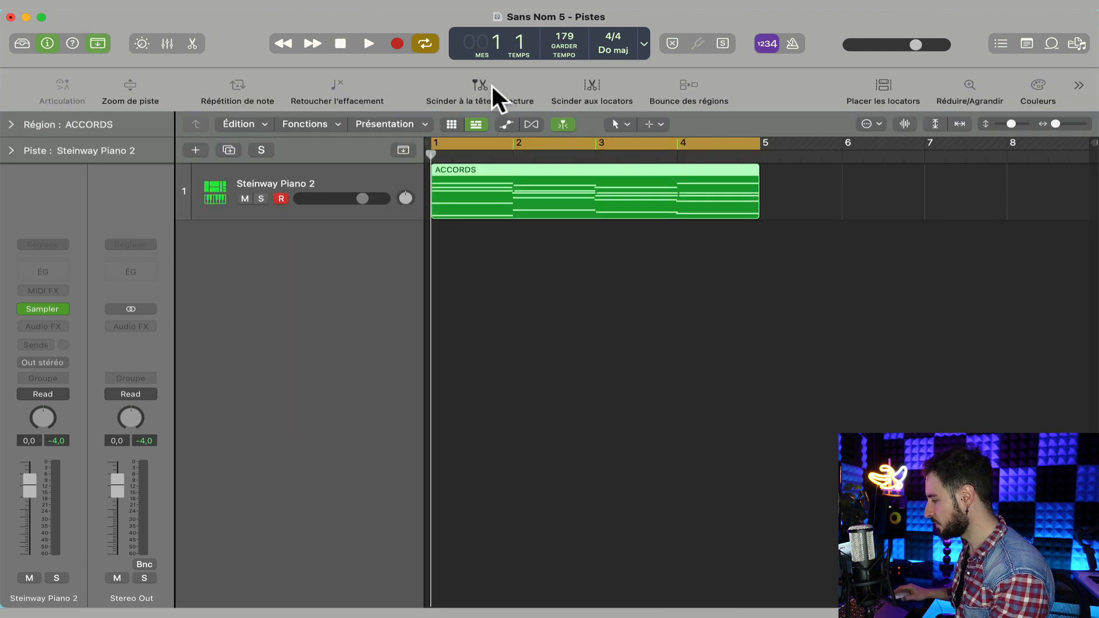
{"action": "left_click", "coordinate": [682, 85]}
{"action": "left_click", "coordinate": [684, 439]}
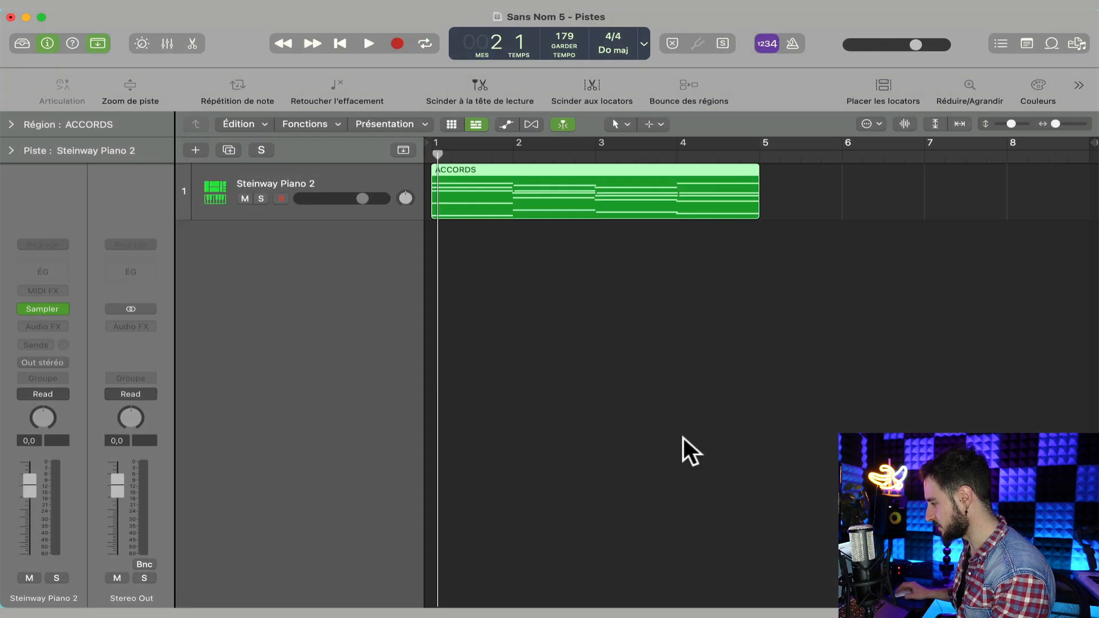
- Solo the bounced ACCORDS_bip track and play back its four-bar audio
{"action": "left_click", "coordinate": [255, 256]}
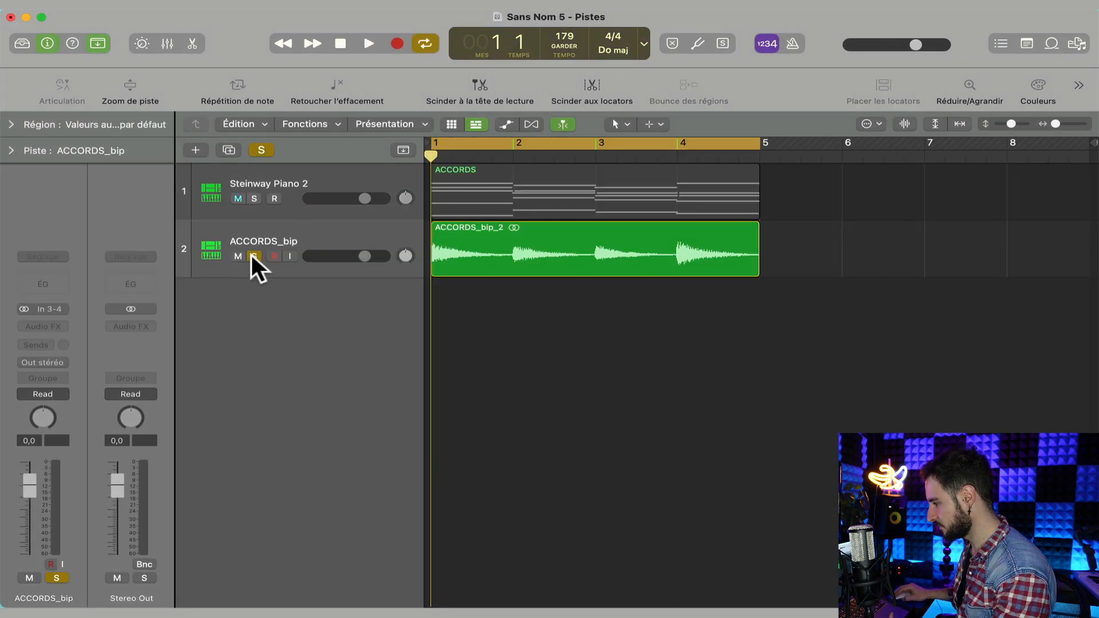
{"action": "key", "text": "space"}
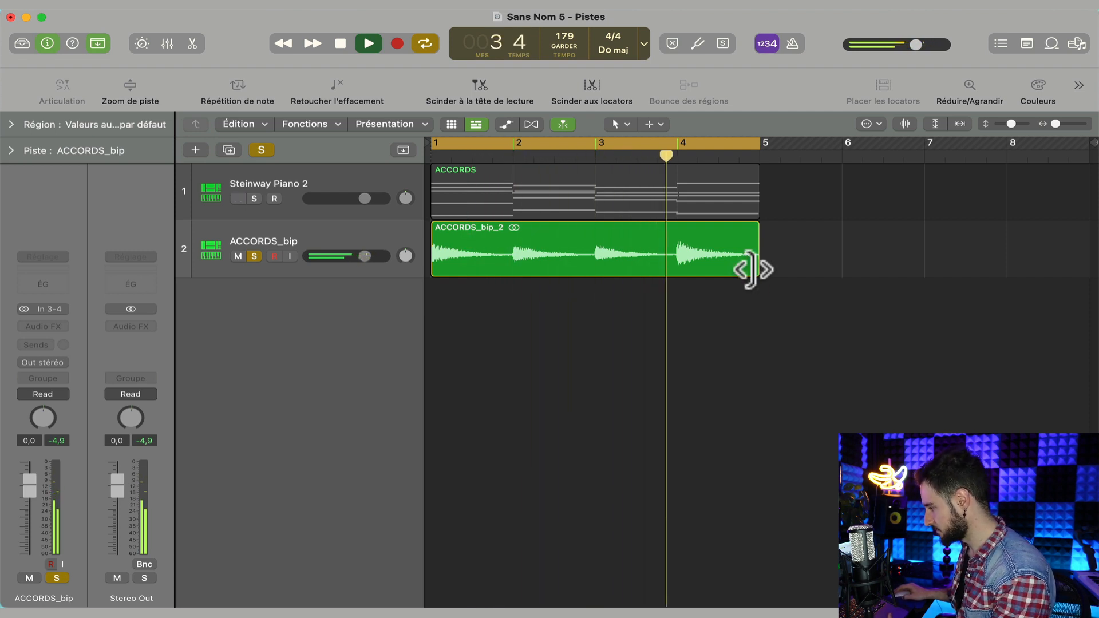
{"action": "key", "text": "space"}
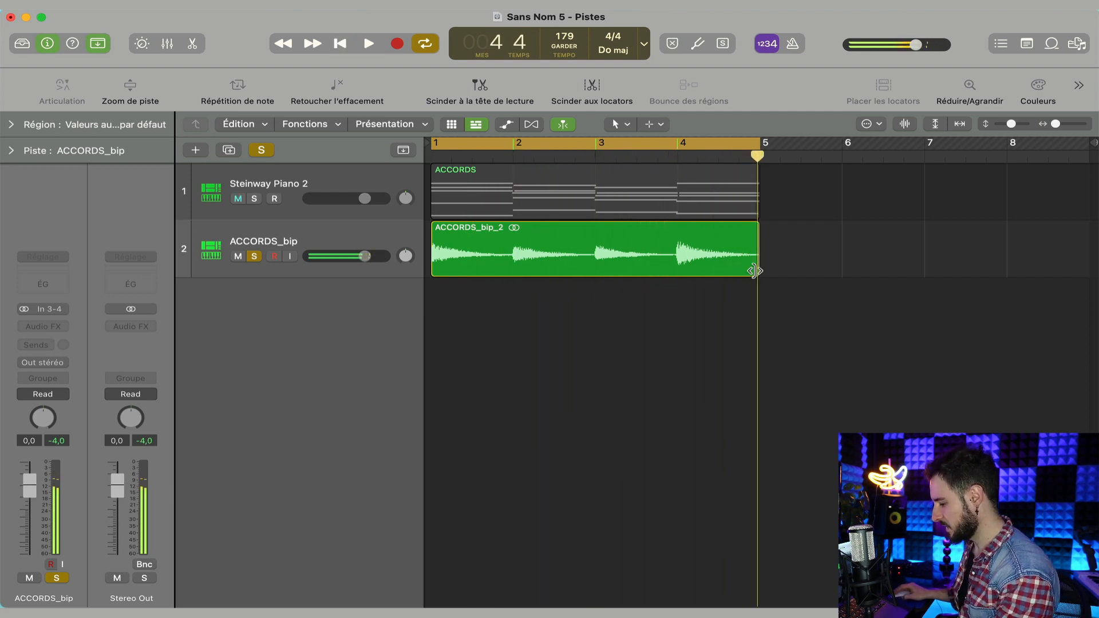
- Time-stretch the bounced audio region to a length of 8 bars and start playing it
{"action": "left_click_drag", "start_coordinate": [754, 271], "coordinate": [1078, 279]}
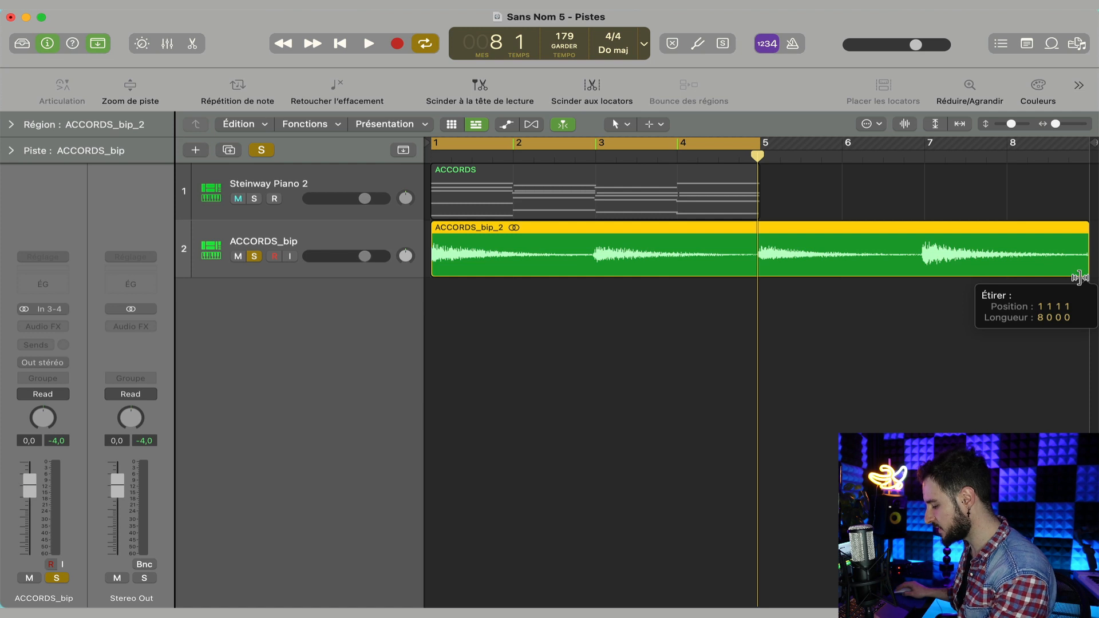
{"action": "left_click_drag", "start_coordinate": [1078, 279], "coordinate": [1079, 279]}
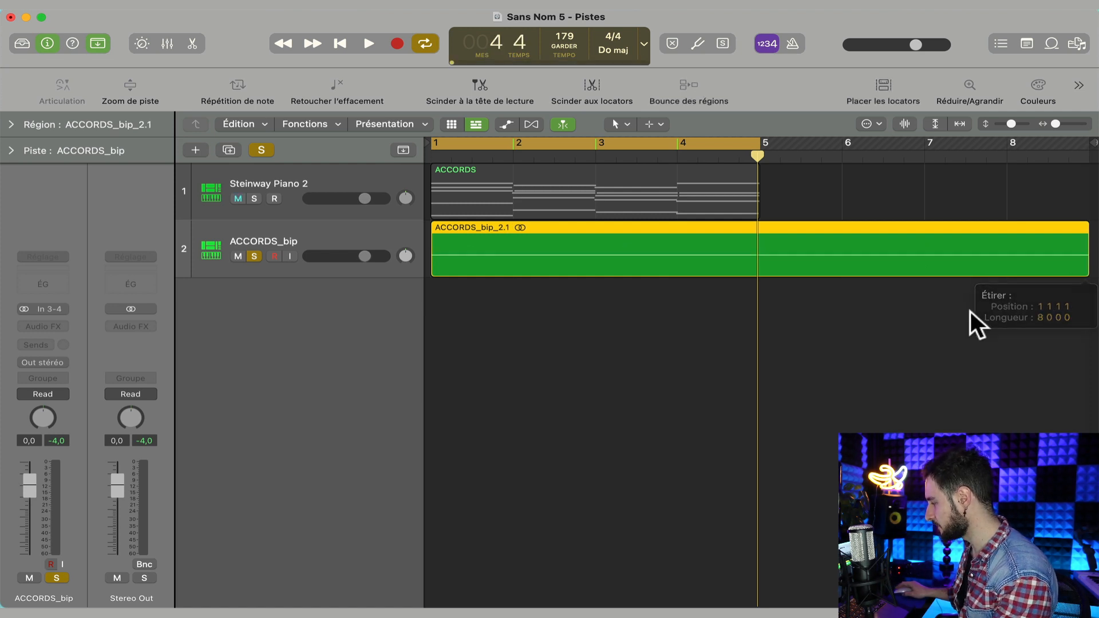
{"action": "left_click", "coordinate": [885, 327]}
{"action": "key", "text": "space"}
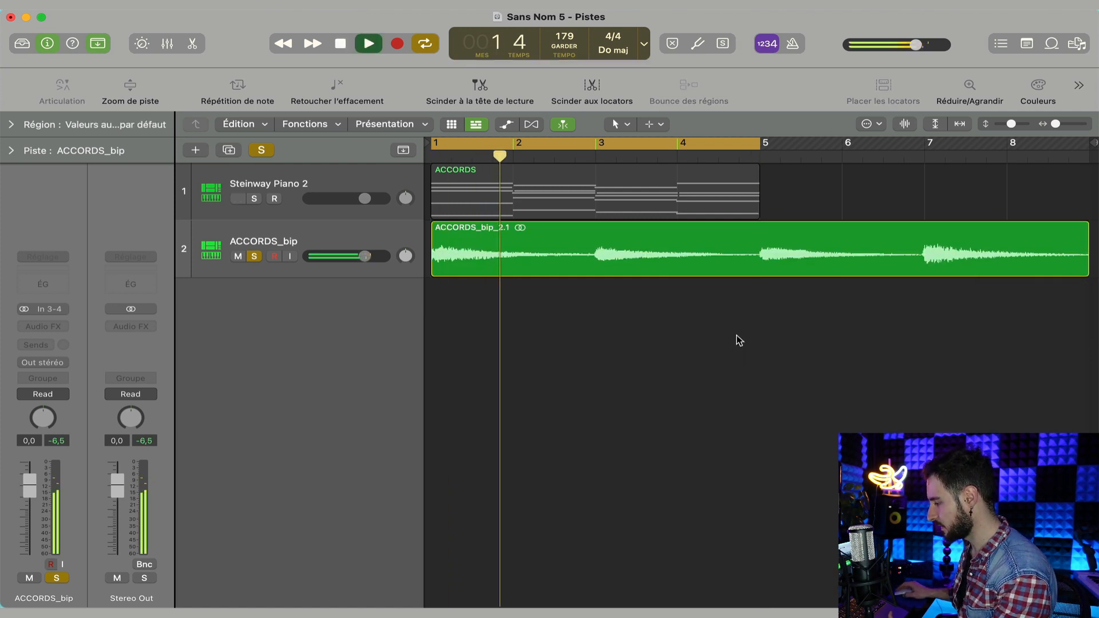
- Extend the cycle range to bars 1 through 9 and listen to the stretched audio
{"action": "left_click", "coordinate": [731, 144]}
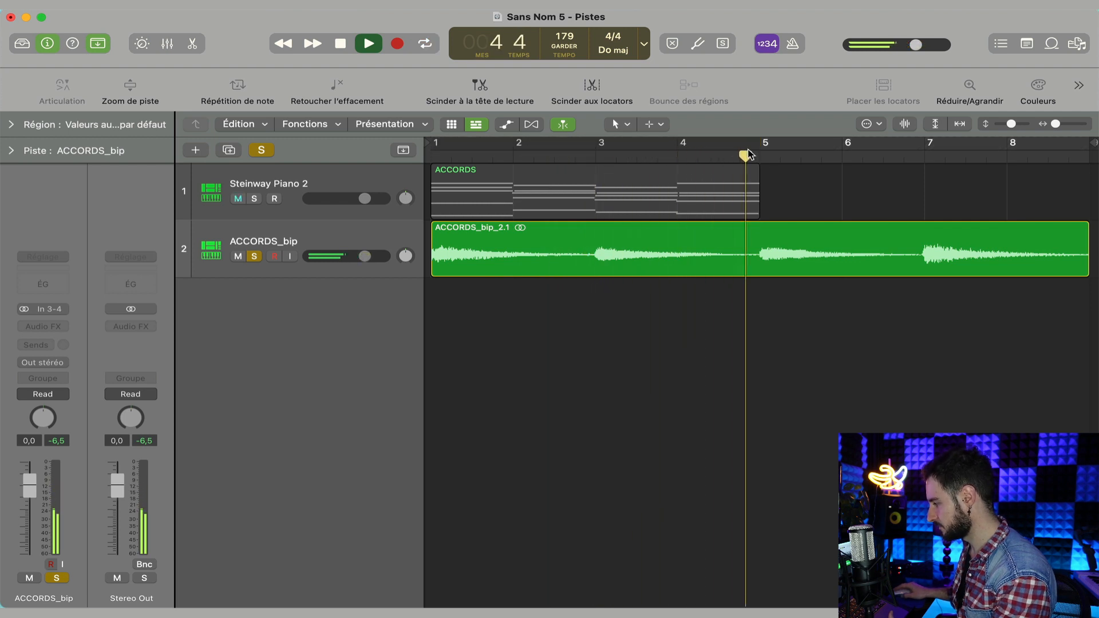
{"action": "left_click", "coordinate": [744, 153]}
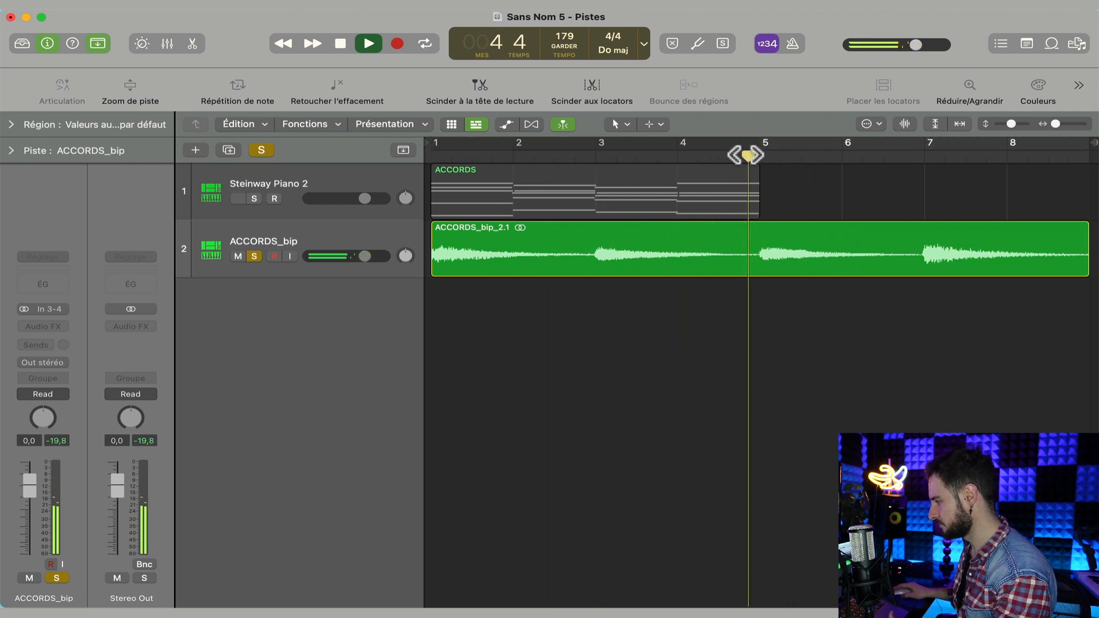
{"action": "left_click_drag", "start_coordinate": [452, 152], "coordinate": [1087, 177]}
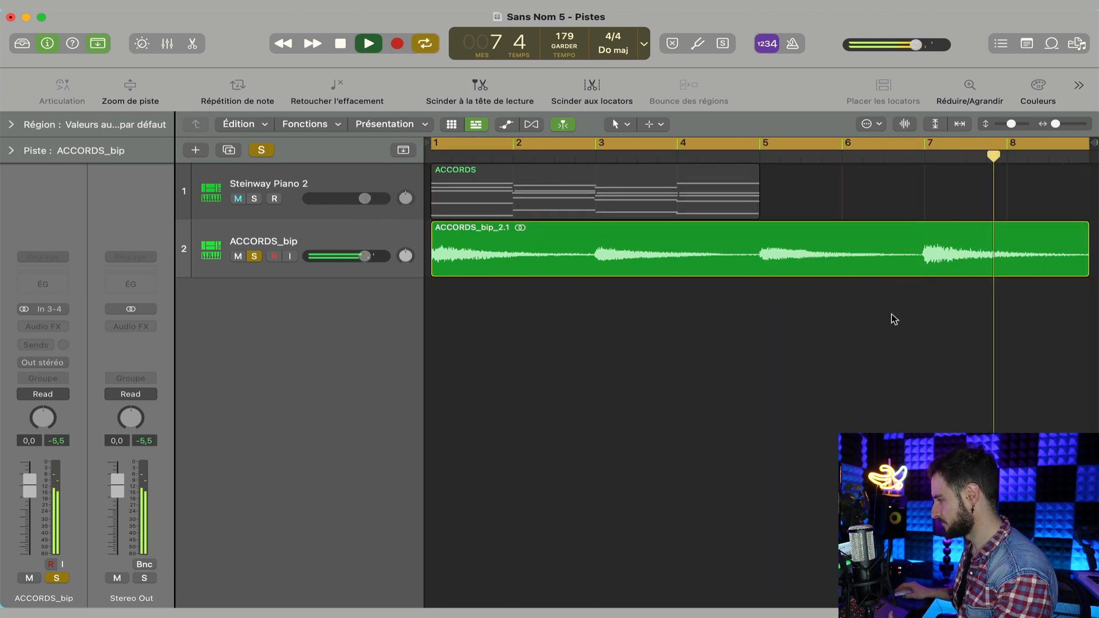
{"action": "key", "text": "space"}
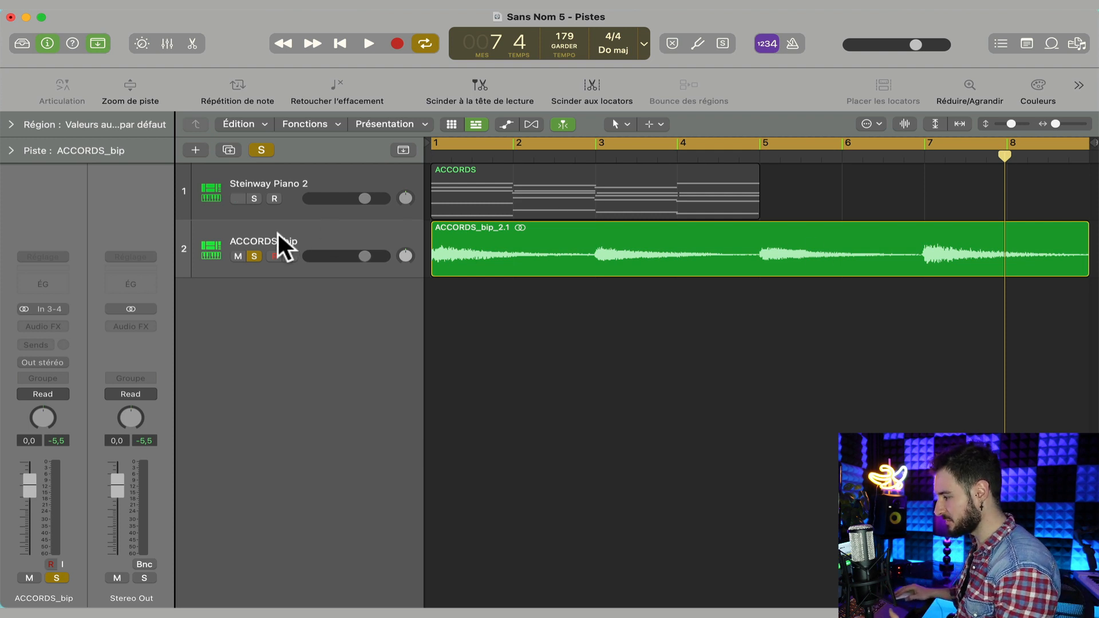
- Unsolo the bounced track and time-stretch the ACCORDS MIDI region to end at bar 9
{"action": "left_click", "coordinate": [255, 256]}
{"action": "left_click", "coordinate": [629, 212]}
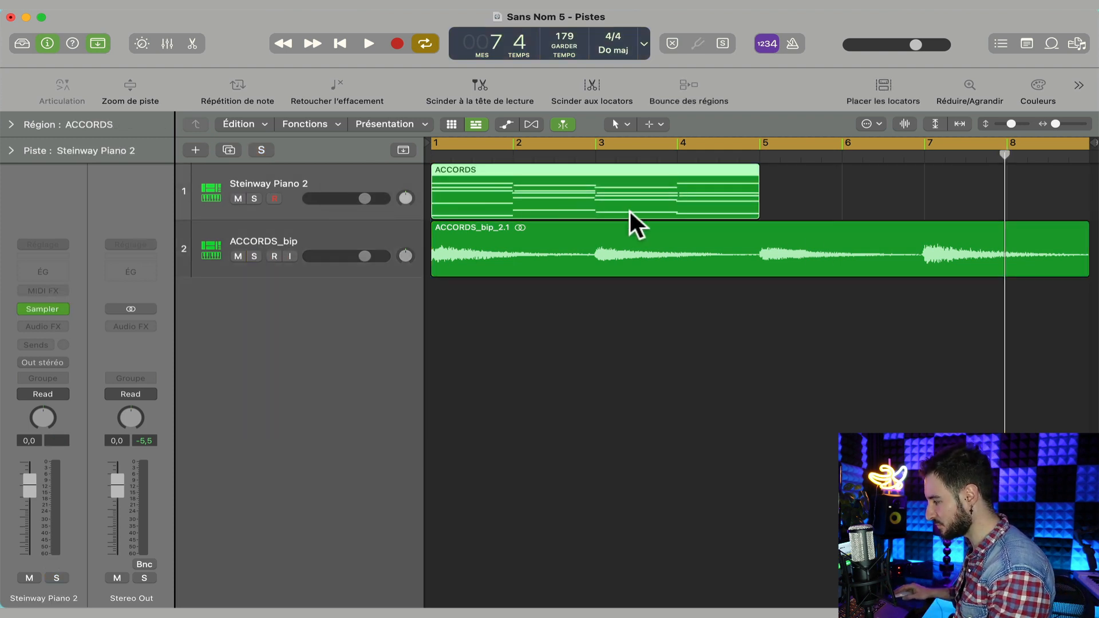
{"action": "left_click_drag", "start_coordinate": [754, 213], "coordinate": [1081, 207]}
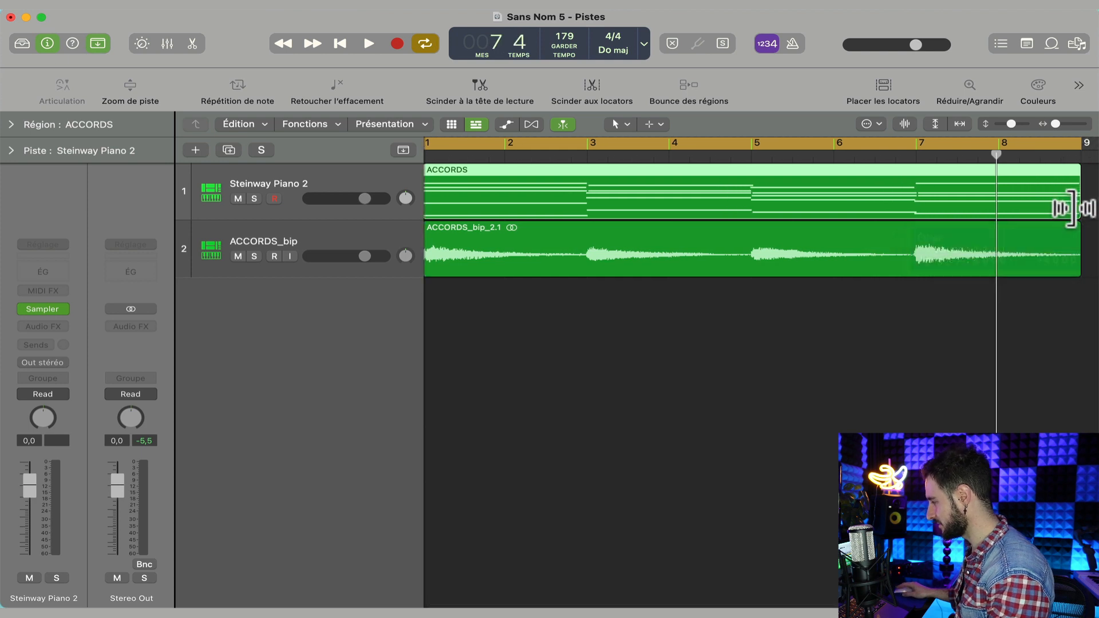
- Mute the ACCORDS_bip track and listen to the stretched MIDI chords on the piano track
{"action": "left_click", "coordinate": [238, 256]}
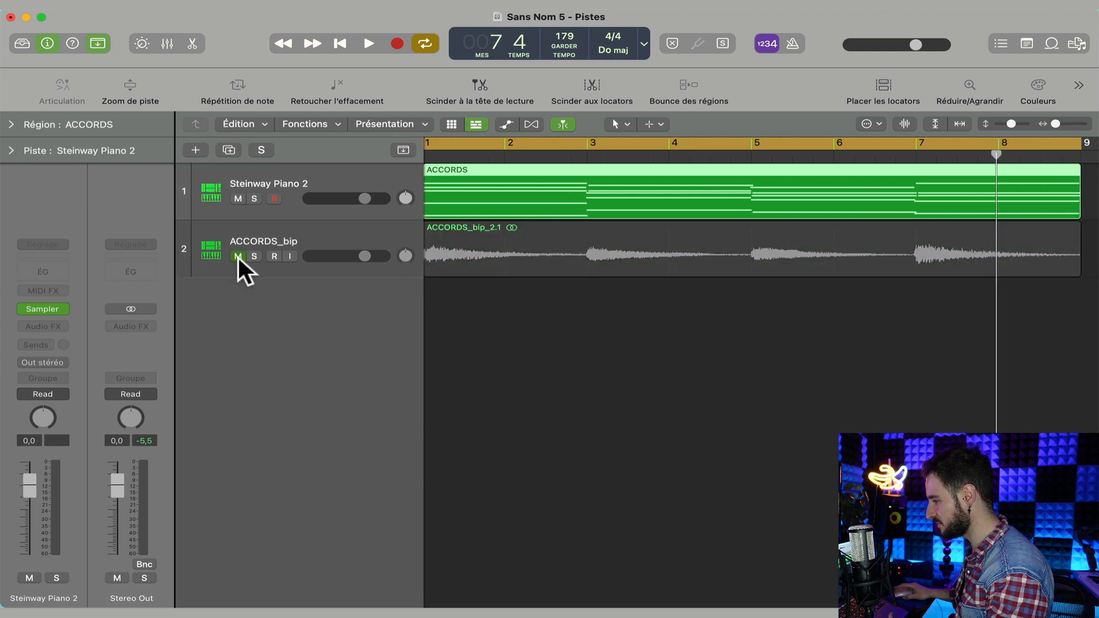
{"action": "key", "text": "space"}
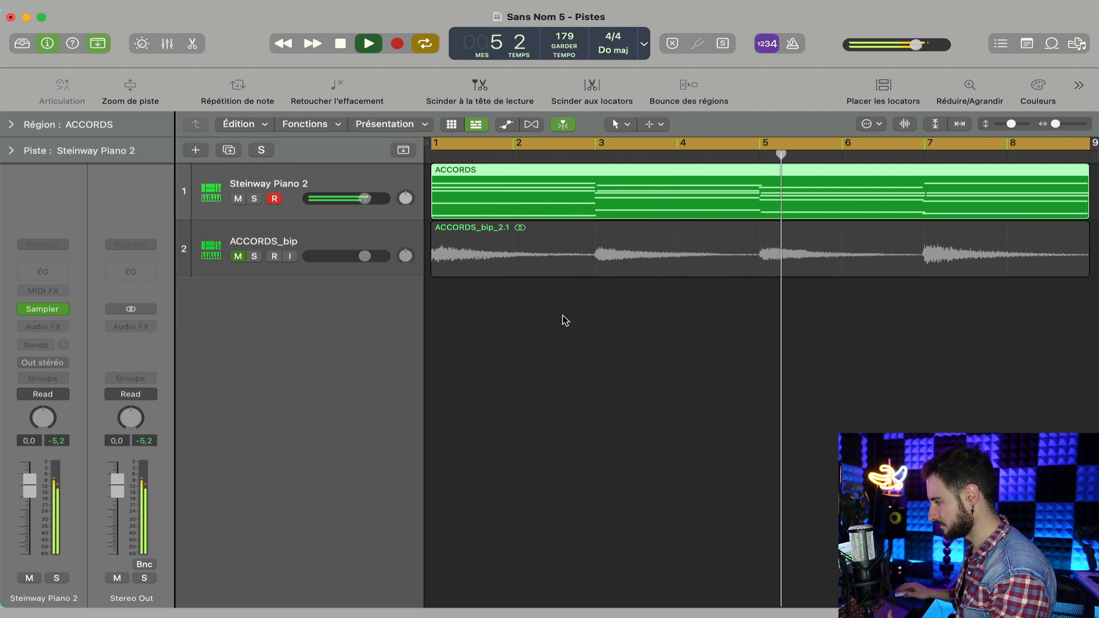
{"action": "key", "text": "space"}
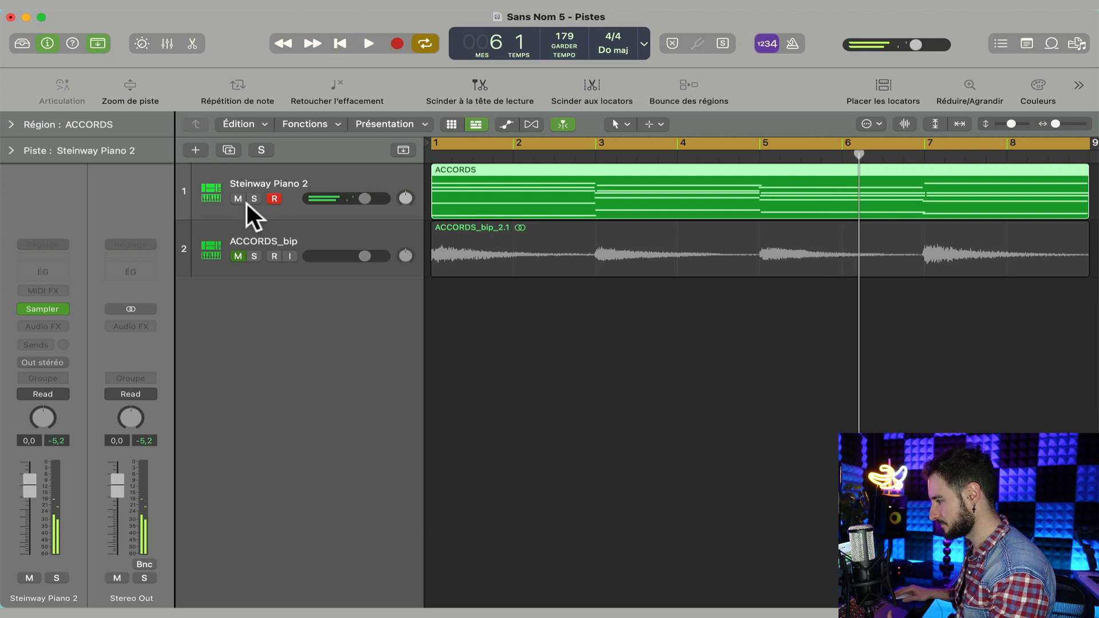
- Unmute and solo the ACCORDS_bip track, disable cycling and play the stretched audio for comparison
{"action": "left_click", "coordinate": [243, 256]}
{"action": "left_click", "coordinate": [253, 256]}
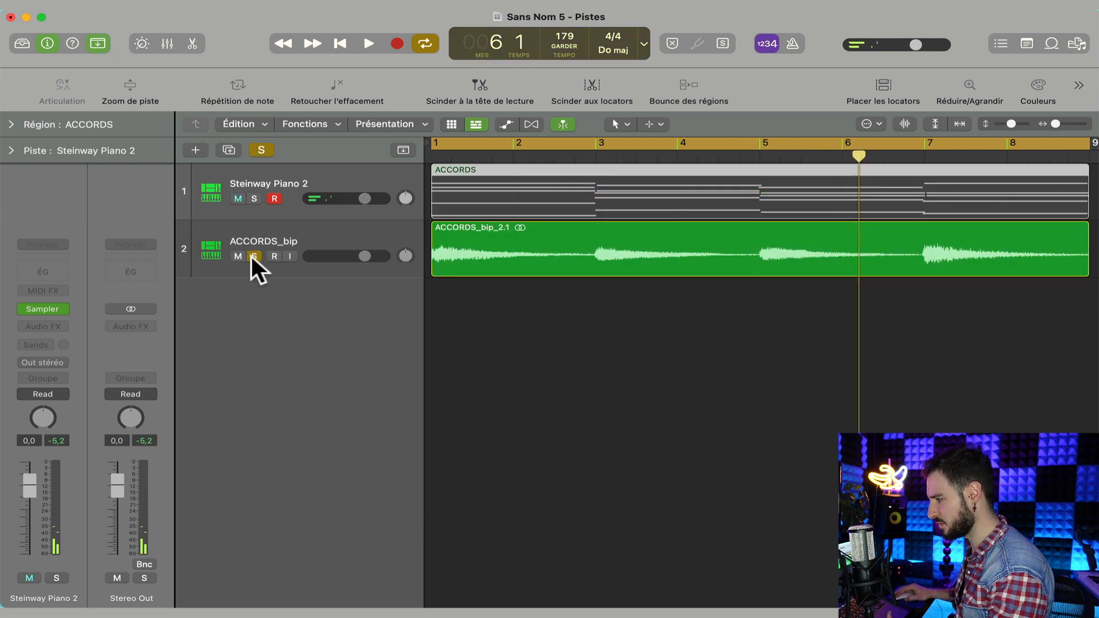
{"action": "left_click", "coordinate": [666, 146]}
{"action": "key", "text": "space"}
{"action": "left_click", "coordinate": [598, 154]}
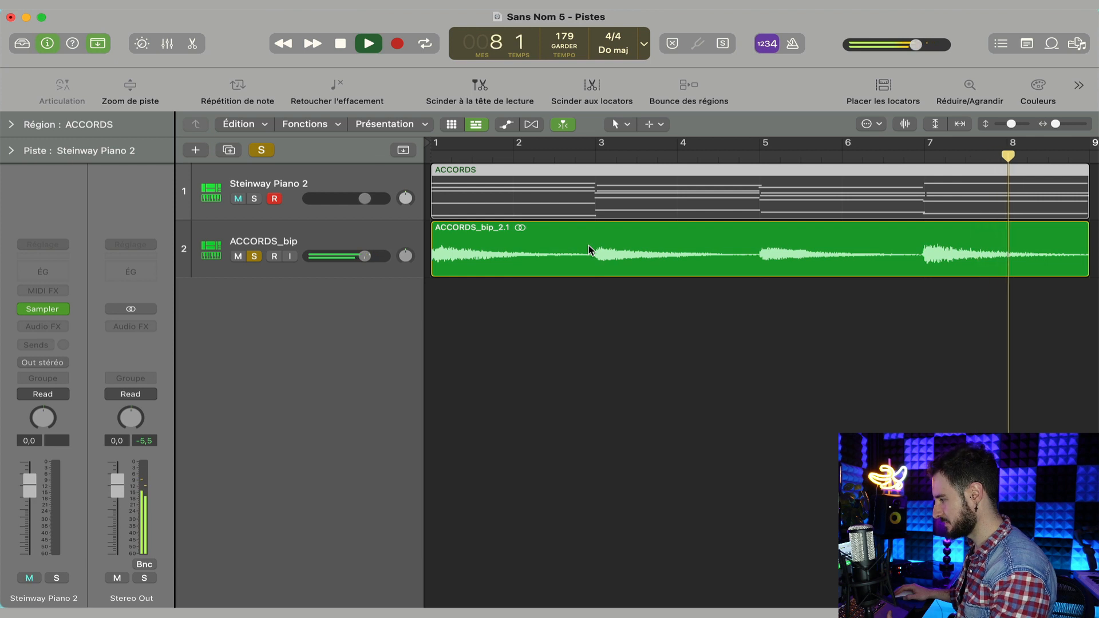
{"action": "key", "text": "space"}
- Solo Steinway Piano 2 instead of the bounced track and listen to the last MIDI chord around bar 7
{"action": "left_click", "coordinate": [254, 256]}
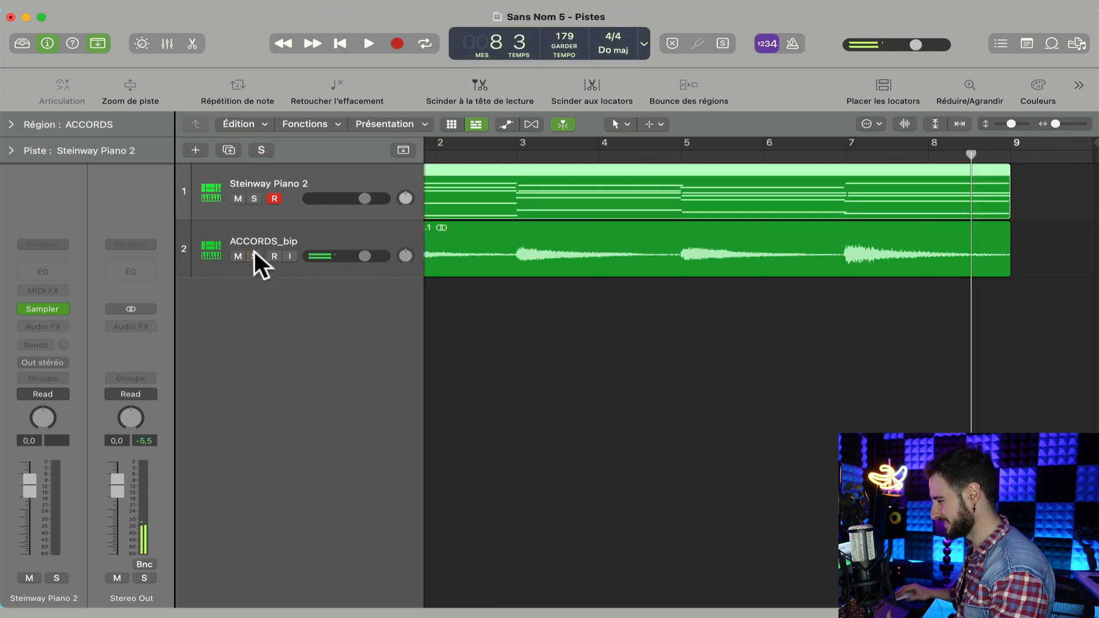
{"action": "left_click", "coordinate": [255, 198]}
{"action": "left_click", "coordinate": [846, 158]}
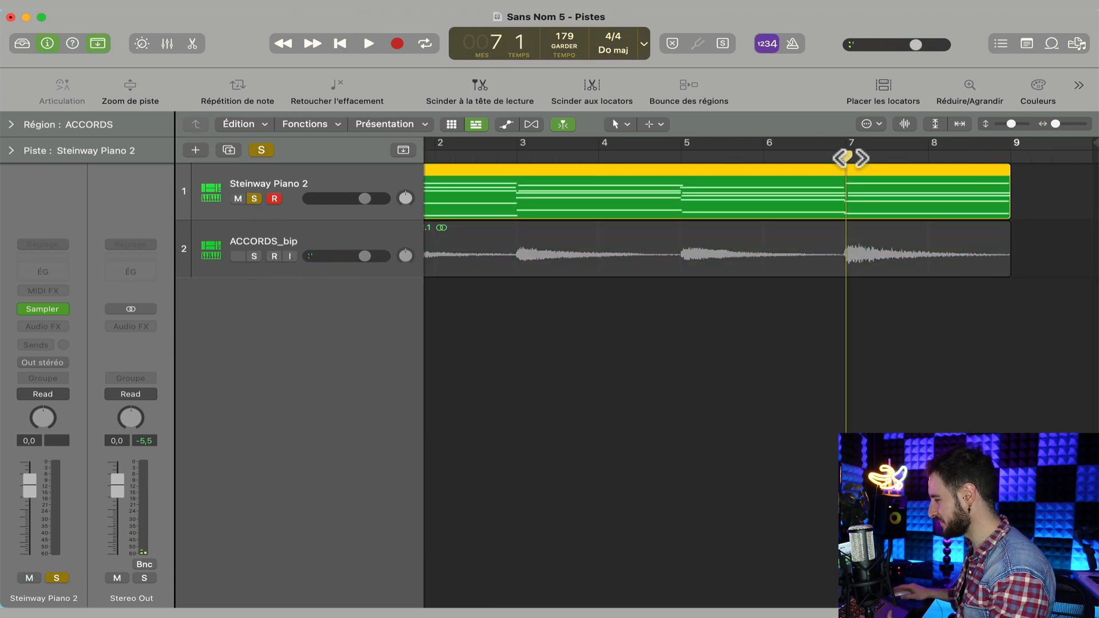
{"action": "key", "text": "space"}
{"action": "key", "text": "space"}
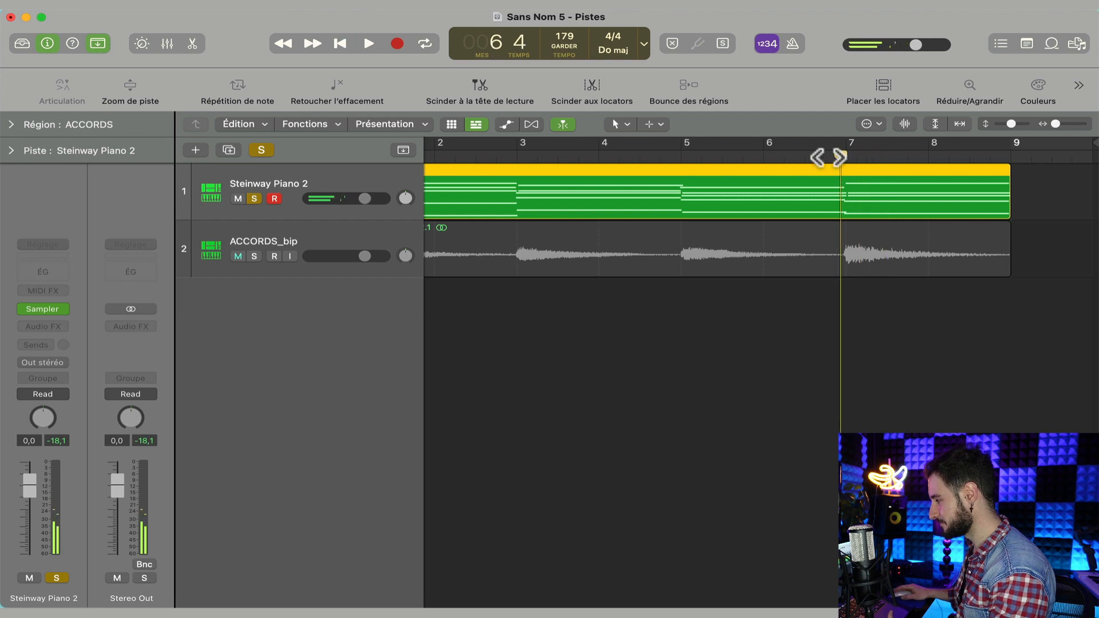
{"action": "key", "text": "space"}
{"action": "key", "text": "space"}
{"action": "left_click", "coordinate": [824, 157]}
{"action": "key", "text": "space"}
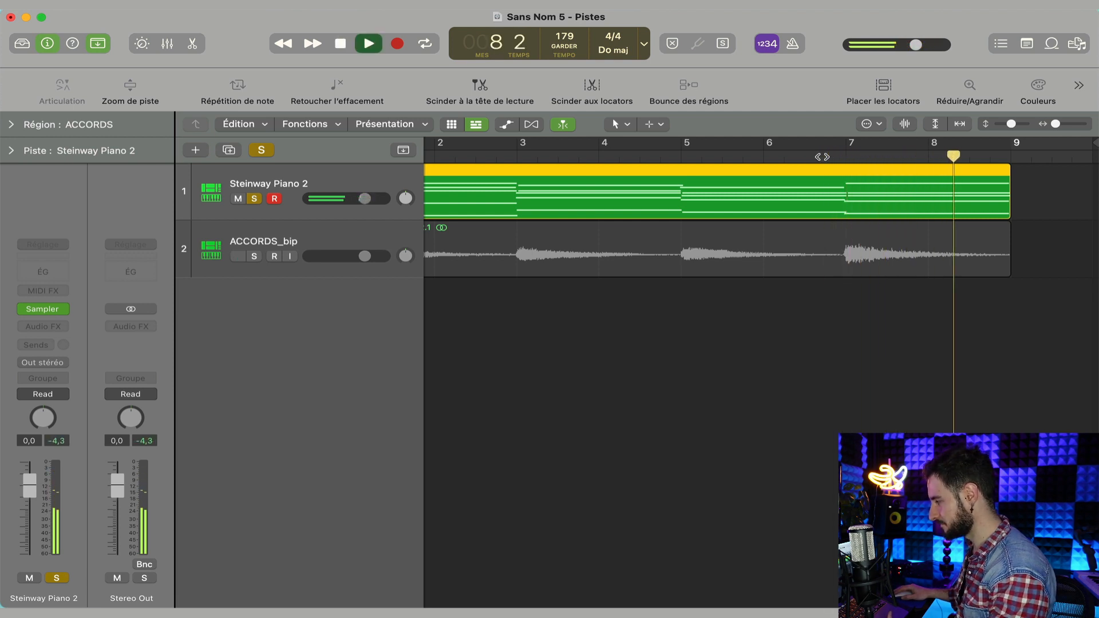
{"action": "key", "text": "space"}
- Delete the stretched audio region together with its ACCORDS_bip track
{"action": "left_click", "coordinate": [283, 223]}
{"action": "key", "text": "Delete"}
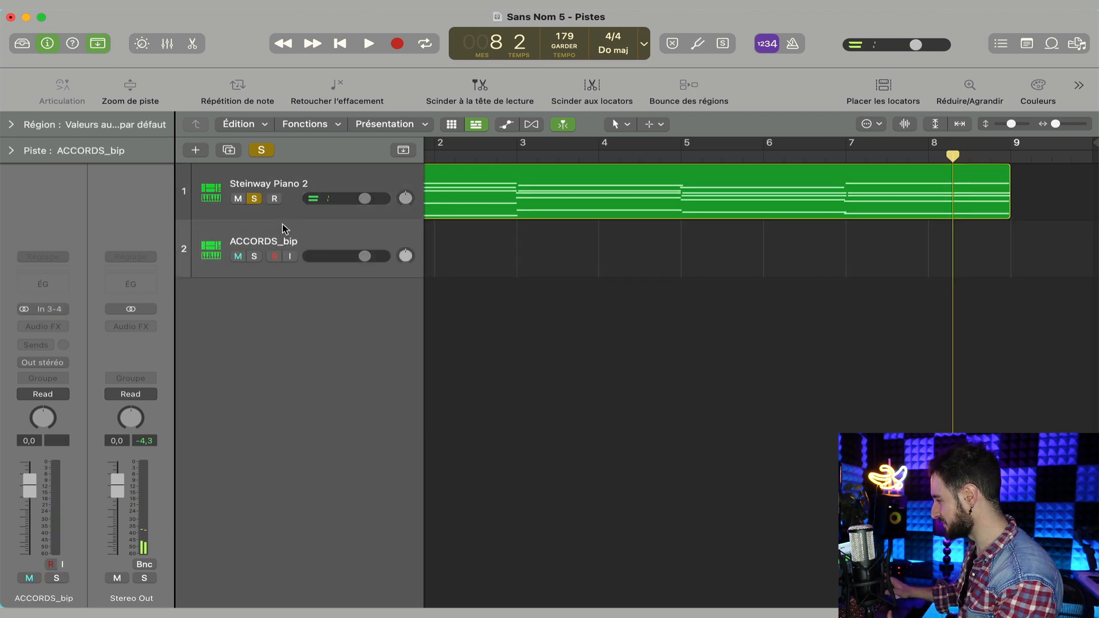
{"action": "key", "text": "super+BackSpace"}
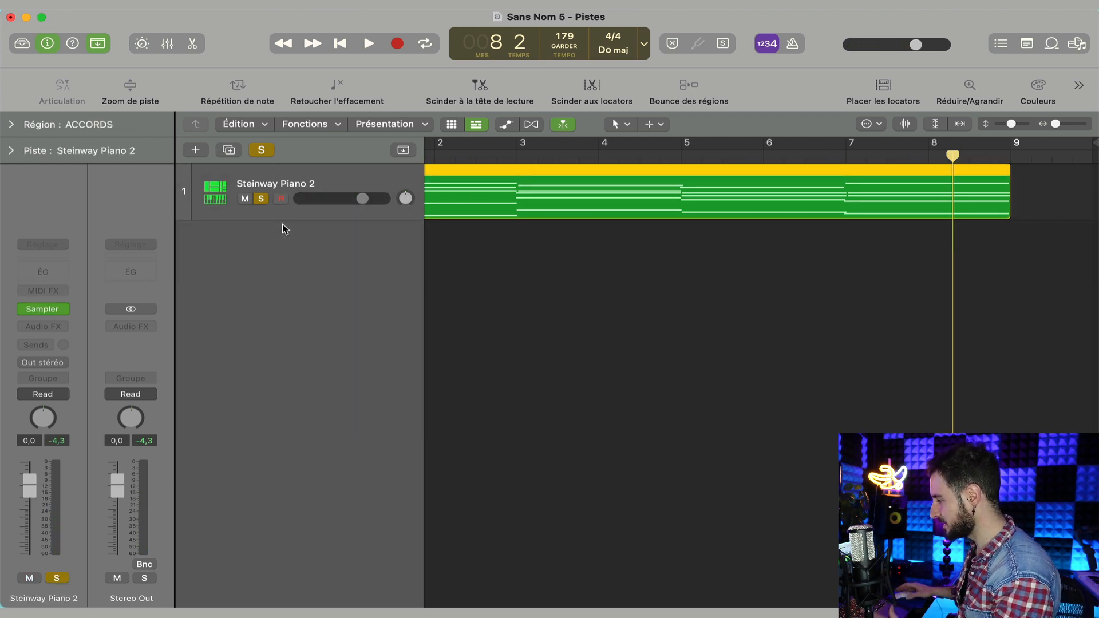
- Bounce the stretched ACCORDS region to a new track as ACCORDS_bip, leaving the source in place, and solo only the bounce
{"action": "left_click", "coordinate": [687, 87]}
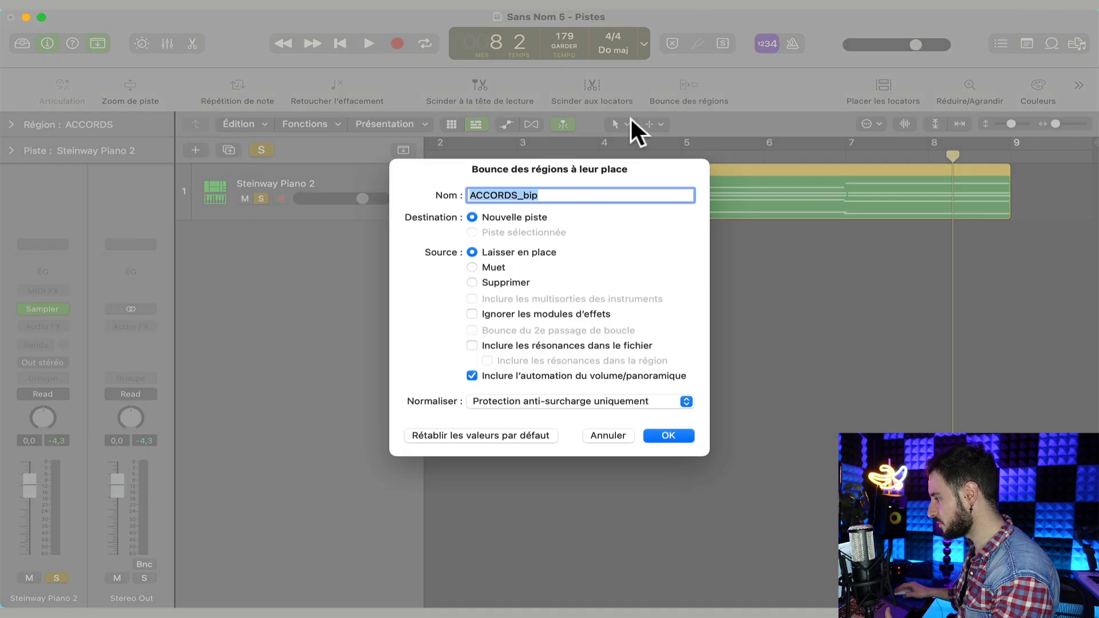
{"action": "left_click", "coordinate": [672, 433]}
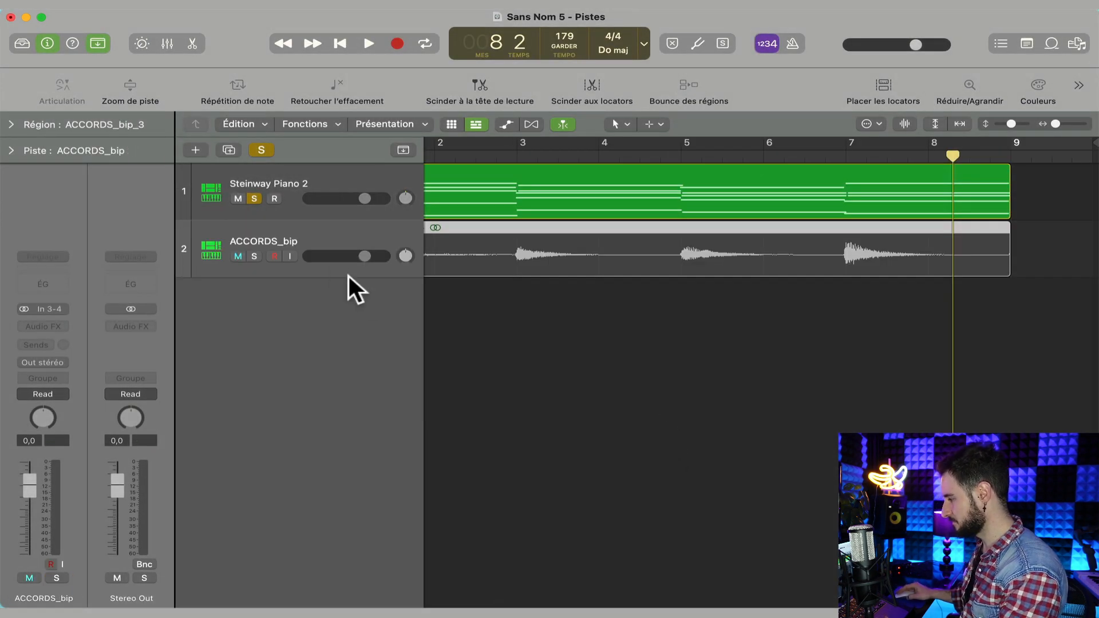
{"action": "left_click", "coordinate": [252, 256]}
{"action": "left_click", "coordinate": [254, 199]}
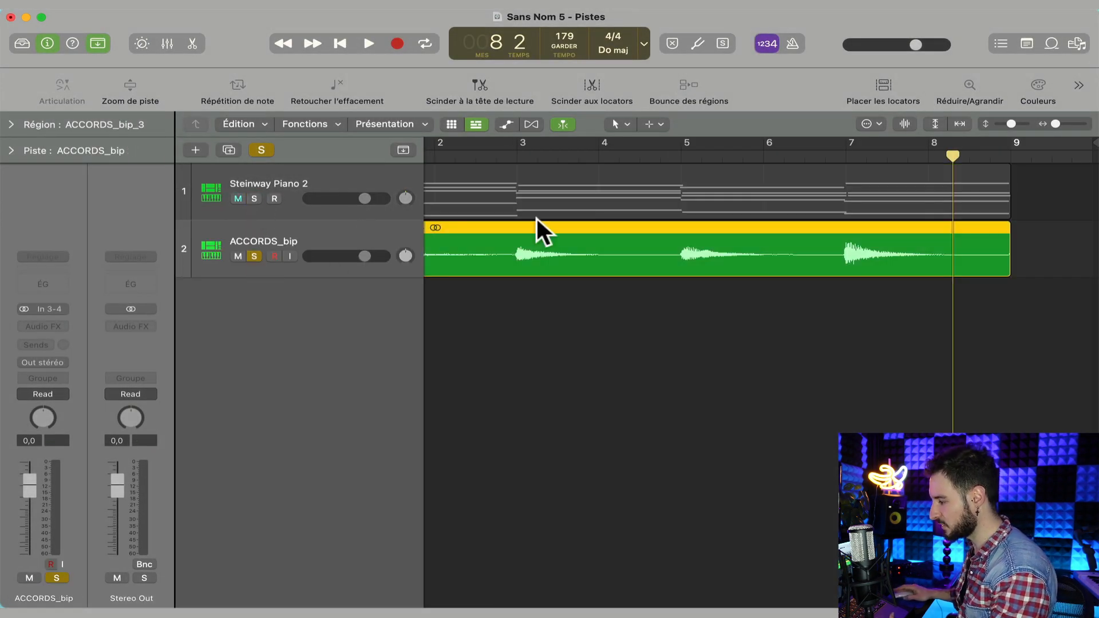
- Set the cycle range to bars 1 through 9 and play the new bounce, stopping at bar 8
{"action": "scroll", "coordinate": [555, 222], "scroll_direction": "left", "scroll_amount": 5}
{"action": "left_click_drag", "start_coordinate": [439, 150], "coordinate": [1057, 172]}
{"action": "key", "text": "space"}
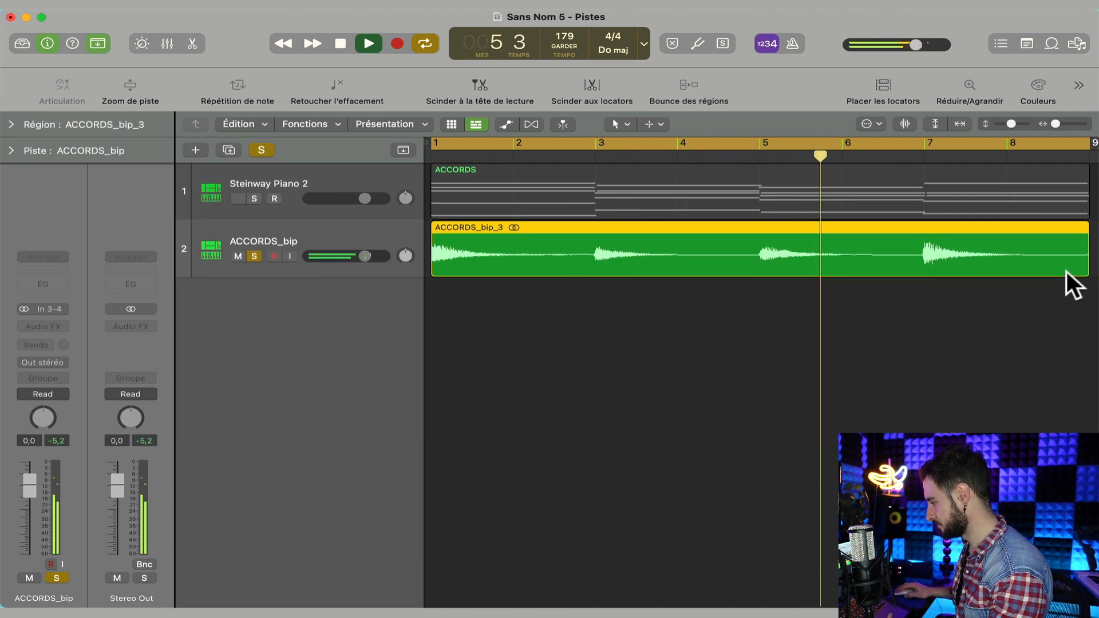
{"action": "scroll", "coordinate": [1085, 270], "scroll_direction": "right", "scroll_amount": 1}
{"action": "scroll", "coordinate": [1084, 271], "scroll_direction": "right", "scroll_amount": 2}
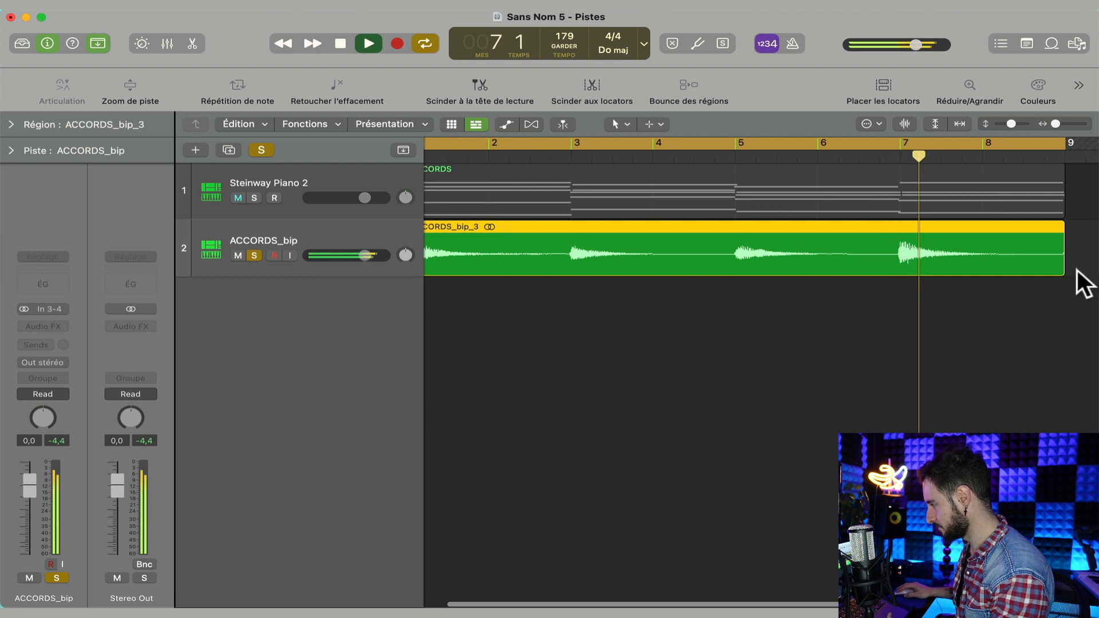
{"action": "key", "text": "space"}
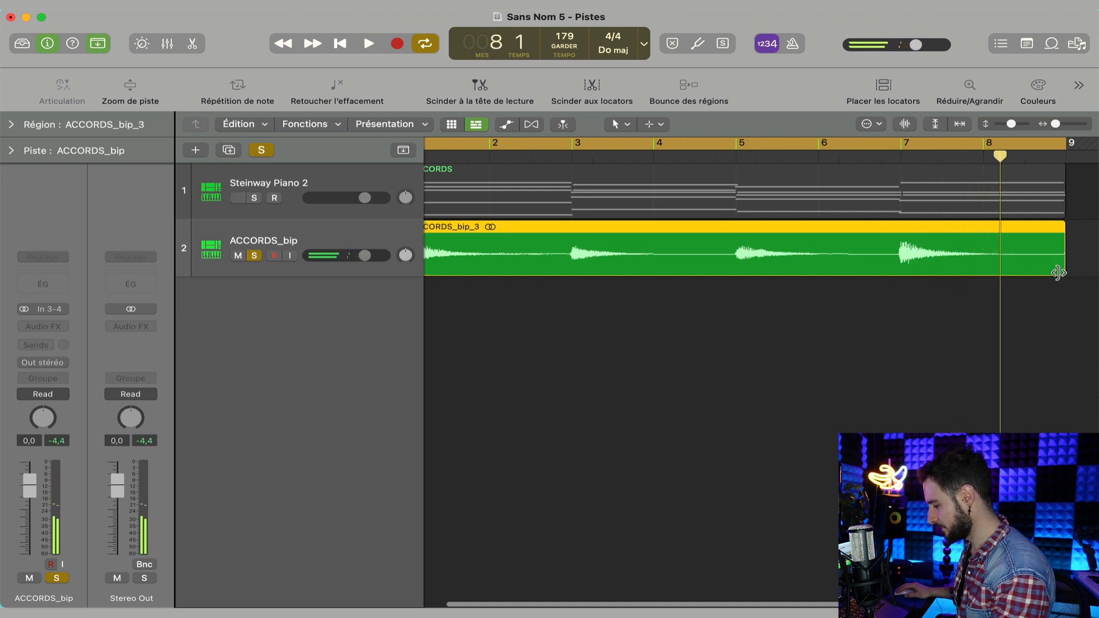
- Time-compress the bounced audio region so it ends at bar 5, and play it from the start up to bar 4
{"action": "left_click_drag", "start_coordinate": [1058, 274], "coordinate": [734, 273]}
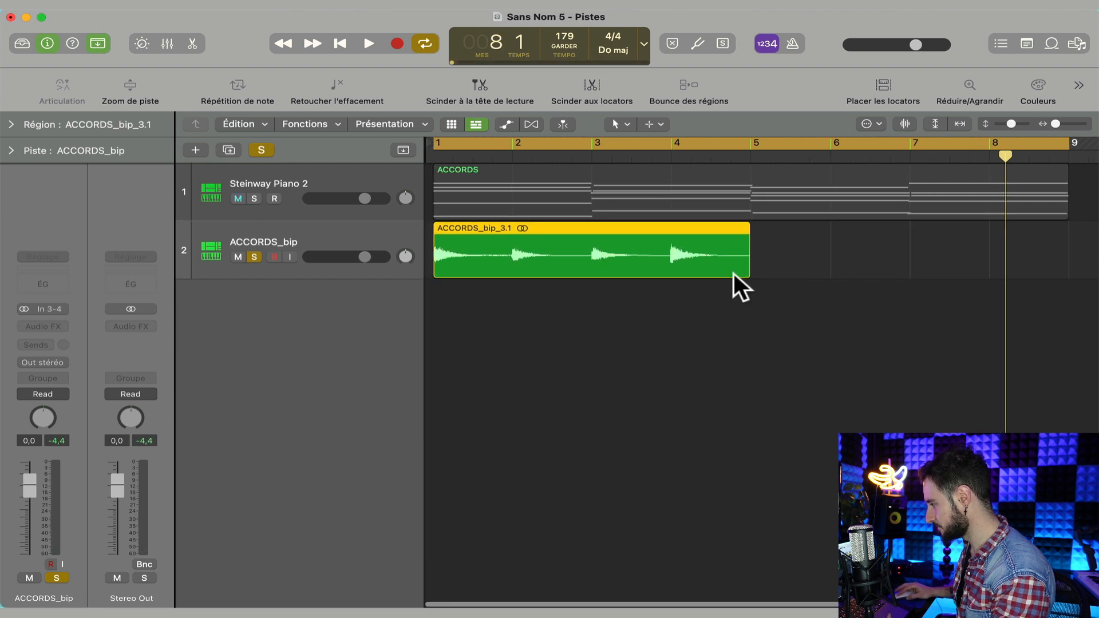
{"action": "key", "text": "Return"}
{"action": "key", "text": "space"}
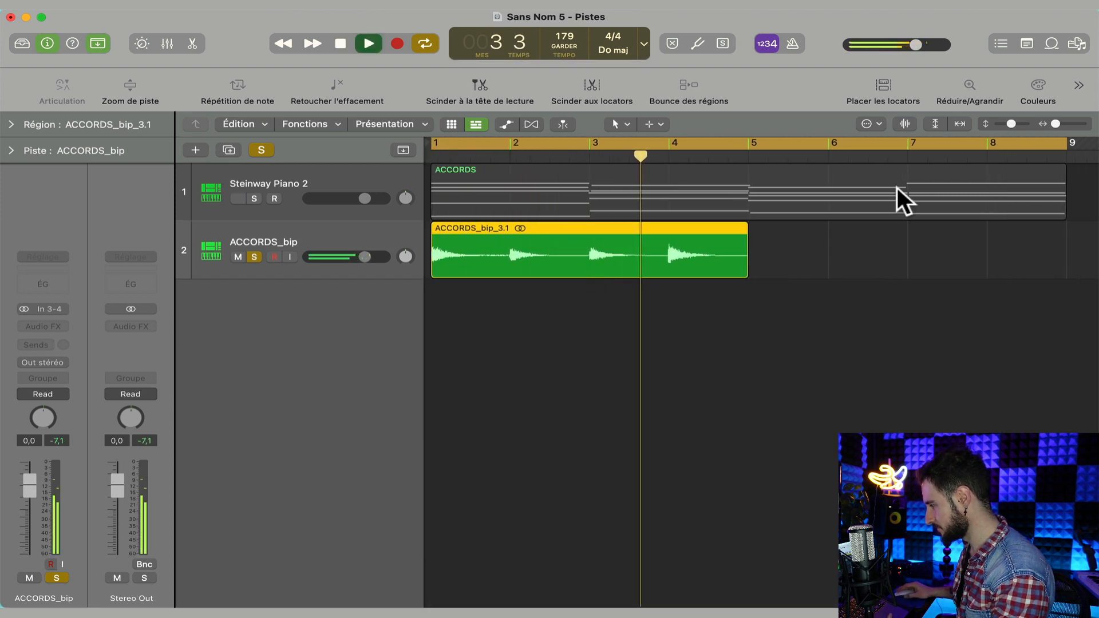
{"action": "key", "text": "space"}
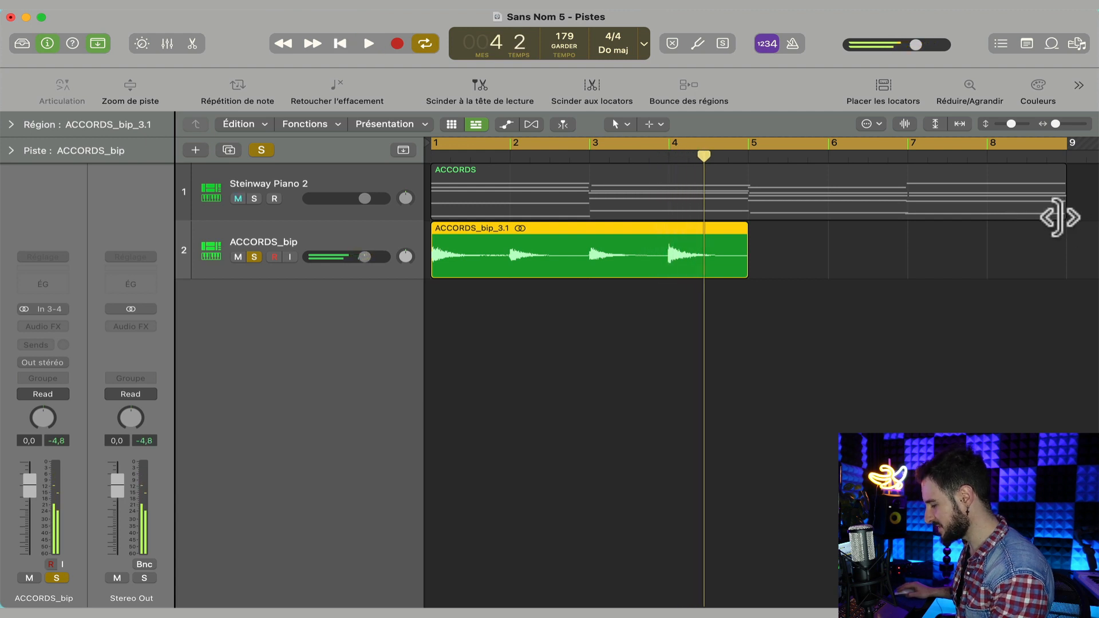
- Time-compress the ACCORDS MIDI region to end at bar 5 and bounce it to a new track as ACCORDS_bip, leaving the source in place
{"action": "left_click_drag", "start_coordinate": [1060, 216], "coordinate": [748, 217]}
{"action": "left_click", "coordinate": [371, 174]}
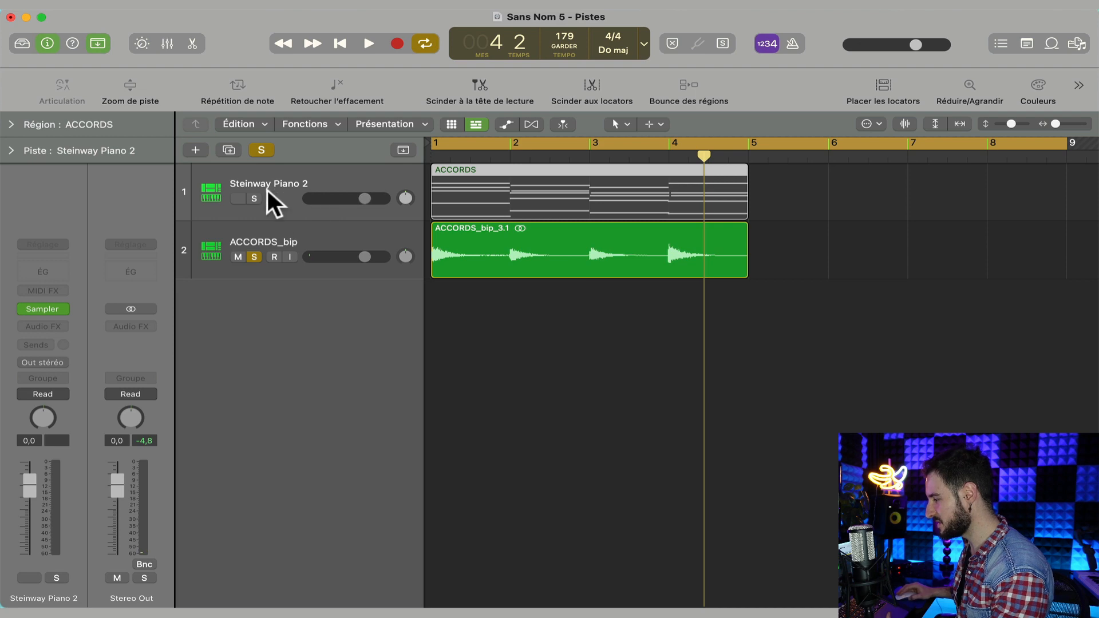
{"action": "key", "text": "ctrl+m"}
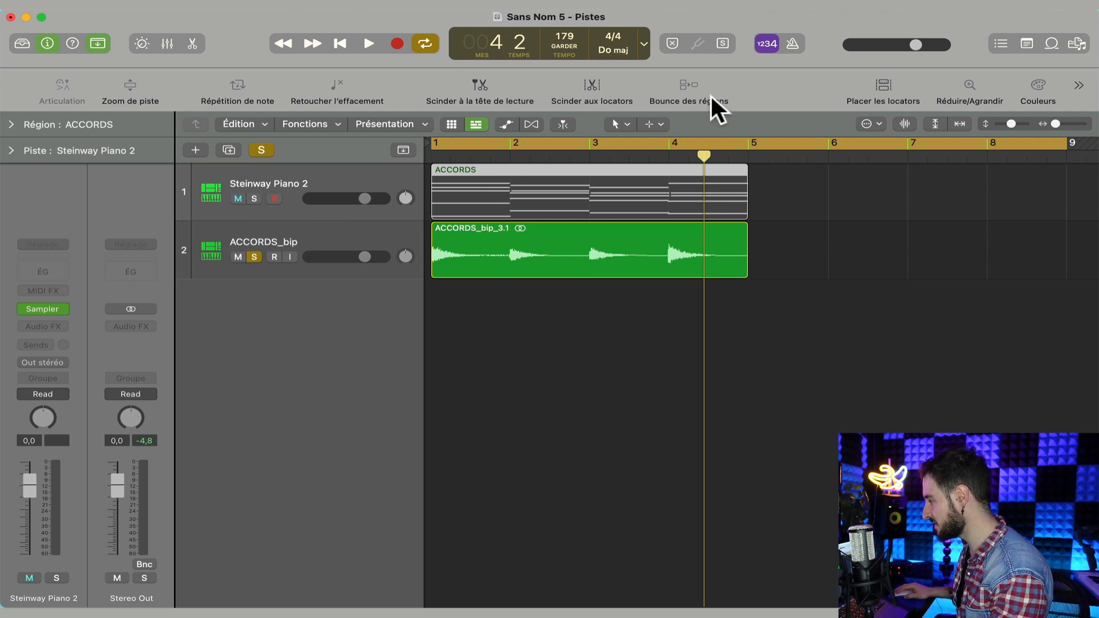
{"action": "left_click", "coordinate": [689, 84]}
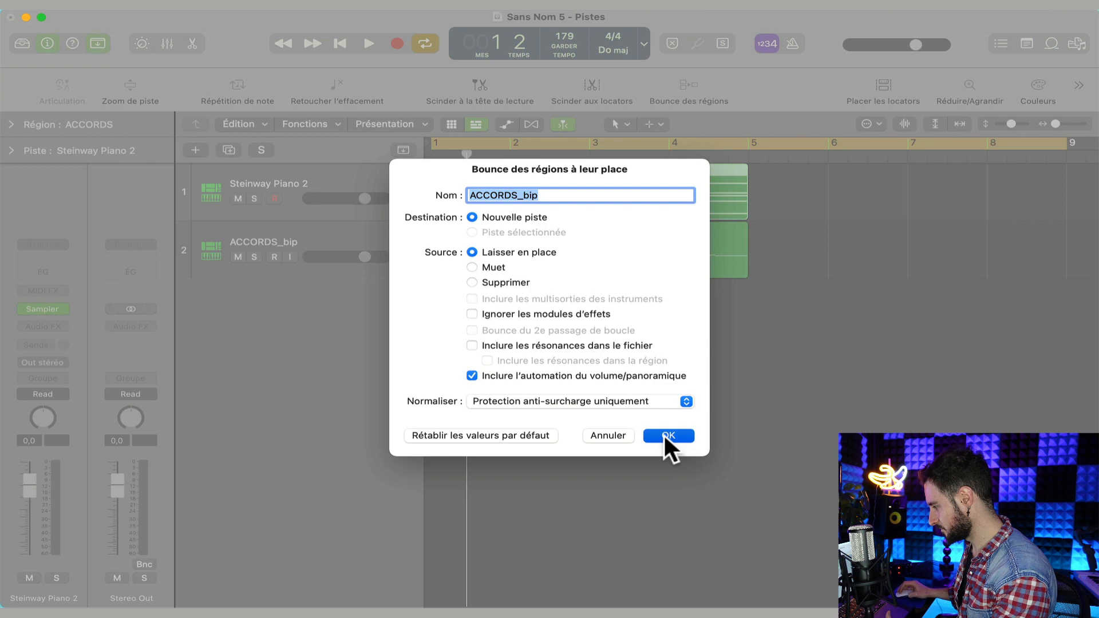
{"action": "left_click", "coordinate": [667, 436]}
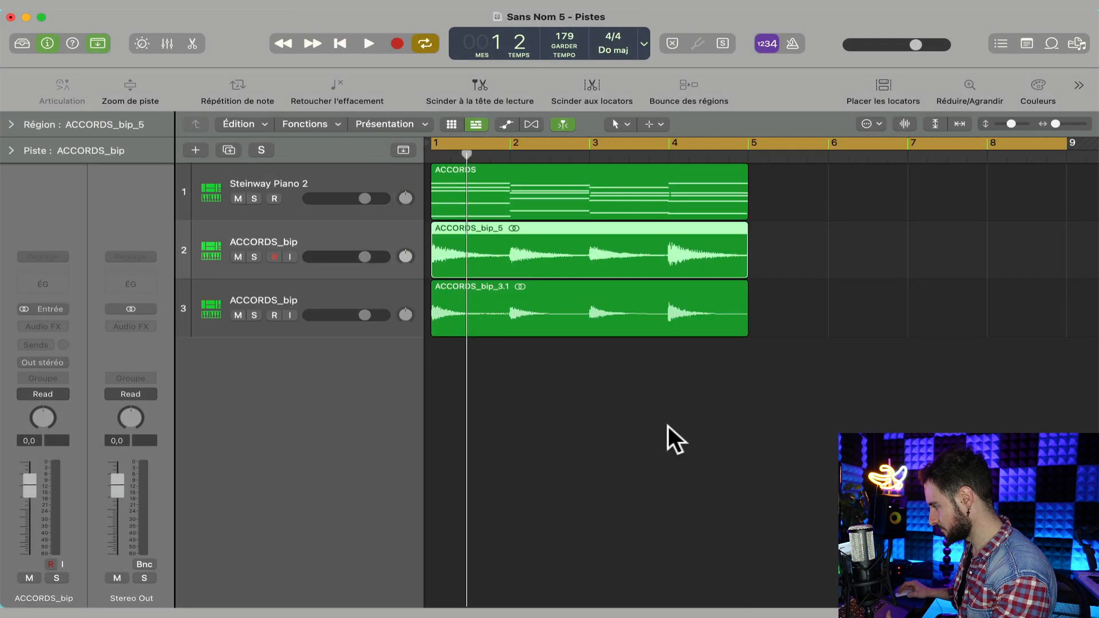
- Solo the new bounce of the compressed MIDI region and listen to its four chords
{"action": "left_click", "coordinate": [254, 257]}
{"action": "key", "text": "space"}
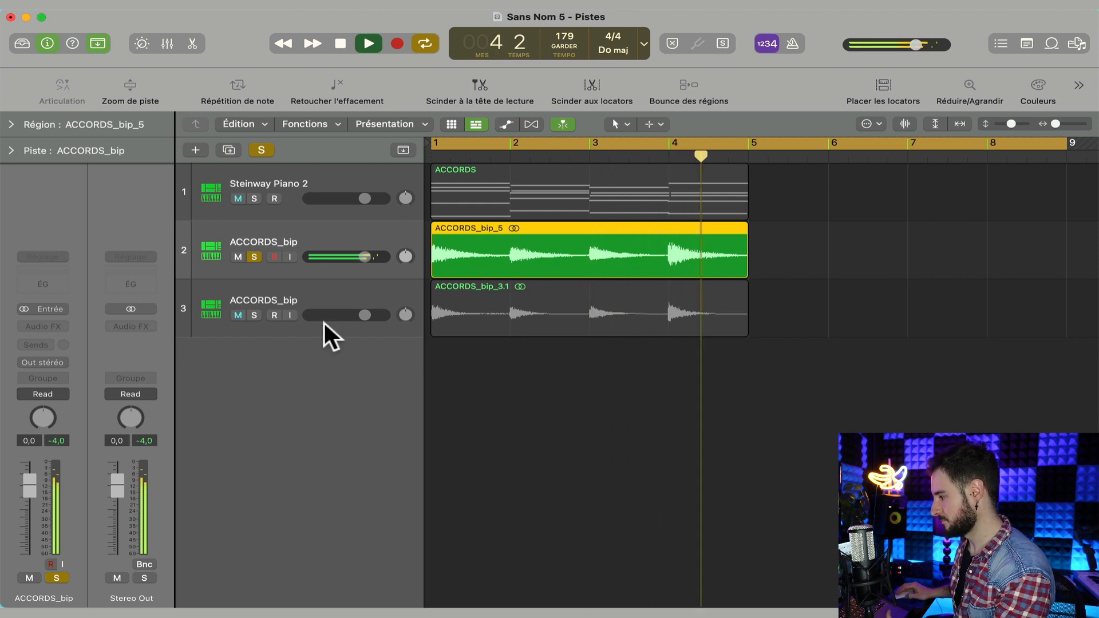
{"action": "key", "text": "space"}
- Solo the time-compressed audio track instead of the new bounce, listen to its chords for comparison, and clear the solo
{"action": "left_click", "coordinate": [254, 314]}
{"action": "left_click", "coordinate": [254, 256]}
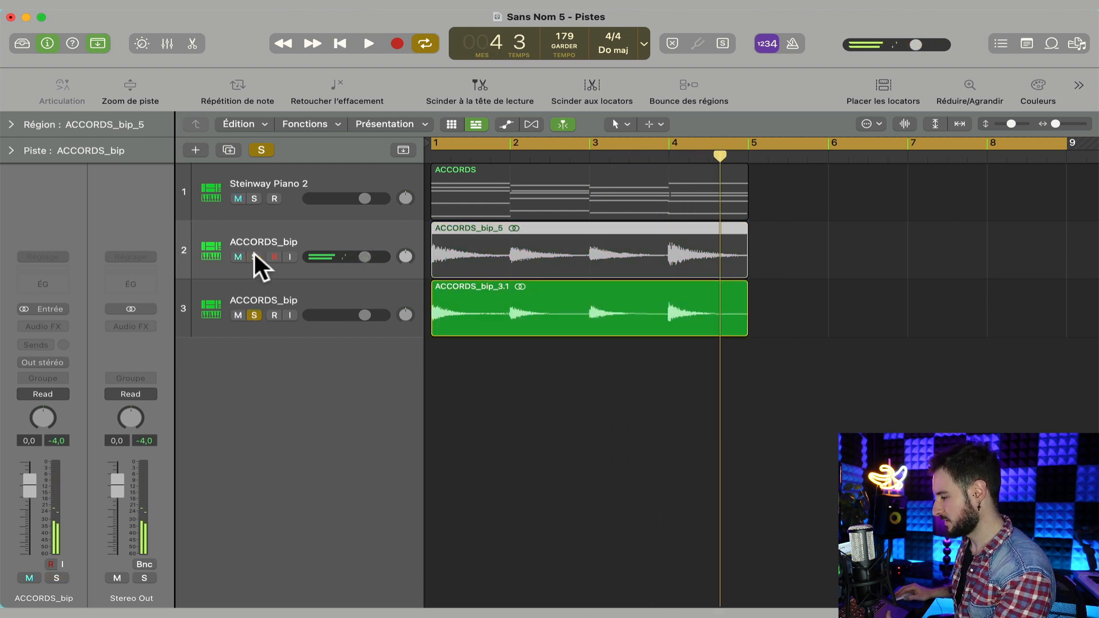
{"action": "key", "text": "space"}
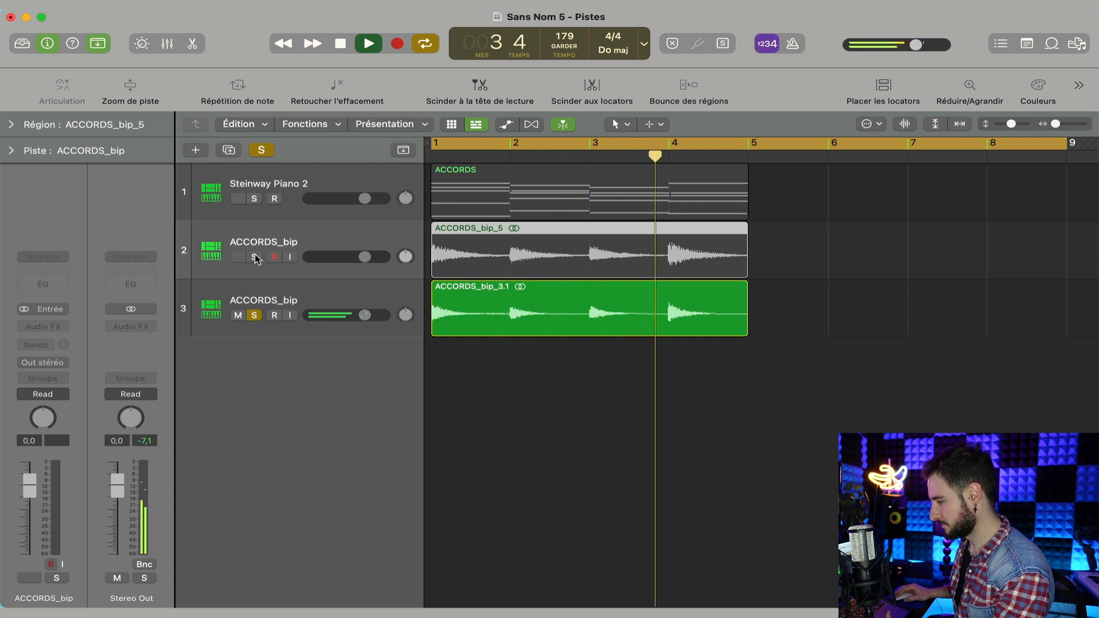
{"action": "left_click", "coordinate": [256, 315]}
{"action": "key", "text": "space"}
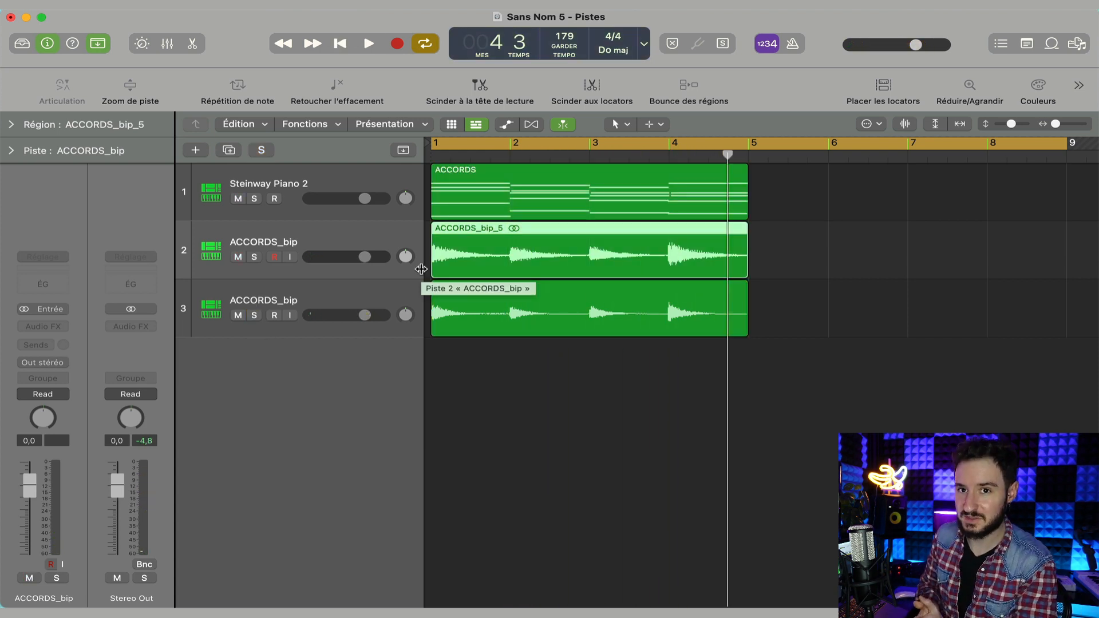